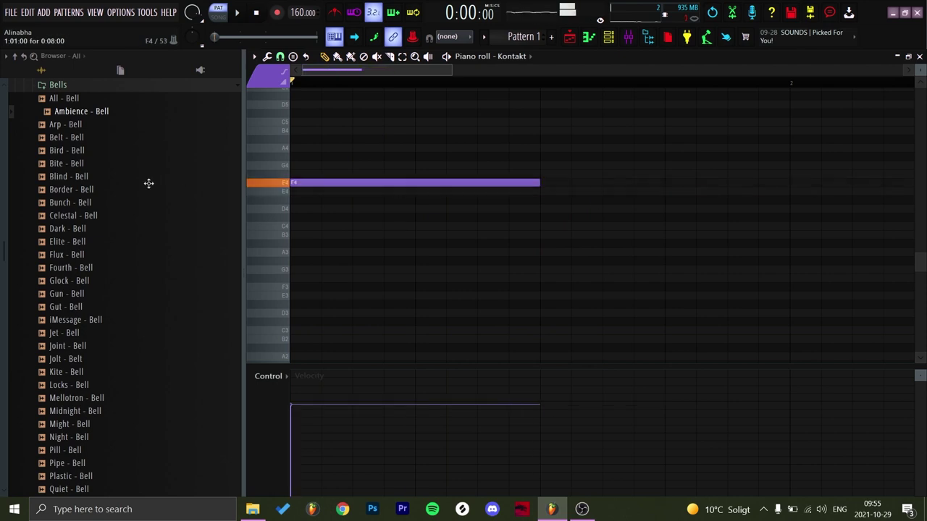
- Play the pattern, and tap in a new project tempo of 135 BPM with the Tempo tapper
key(space)
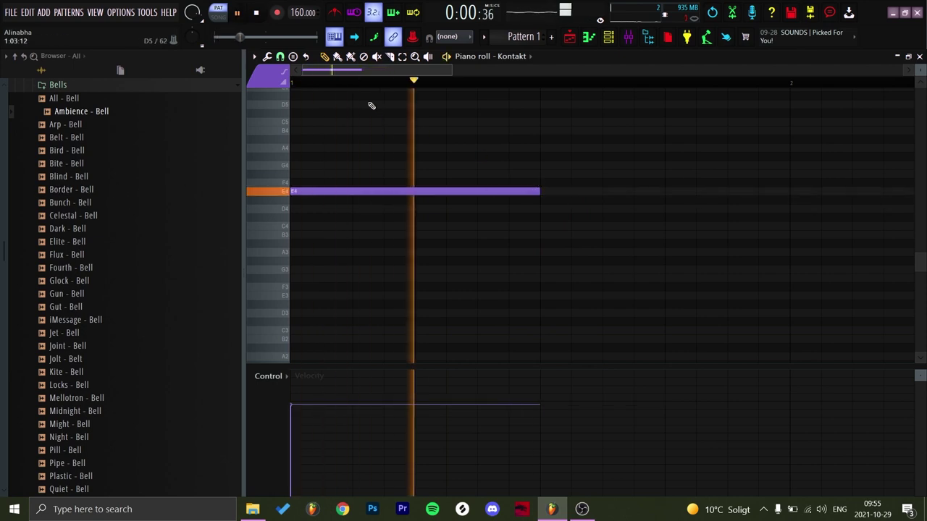
key(space)
right_click(301, 12)
click(341, 42)
click(457, 230)
click(456, 227)
click(452, 223)
click(449, 219)
click(445, 214)
click(444, 211)
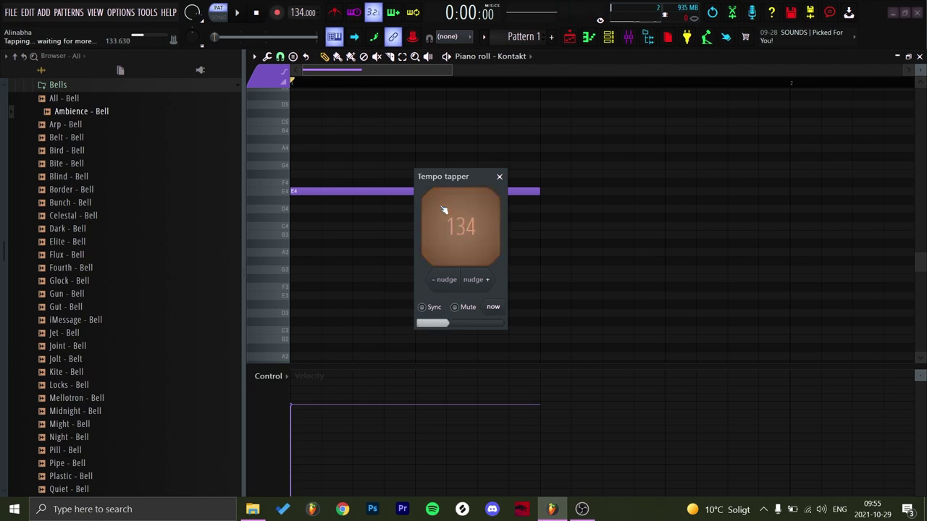
click(443, 209)
click(443, 209)
click(499, 177)
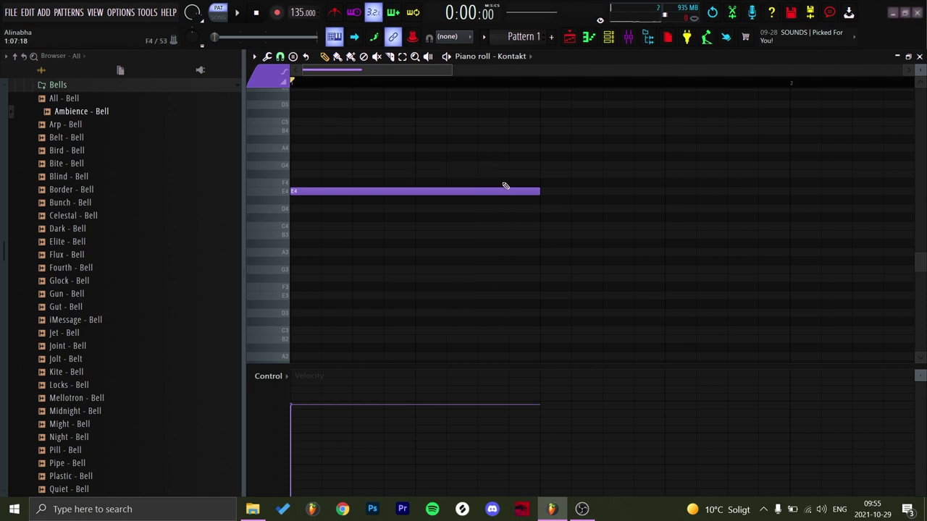
- Lengthen the E4 note so that it fills the whole first bar
key(space)
drag(539, 191, 797, 246)
key(space)
scroll(677, 240, up, 1)
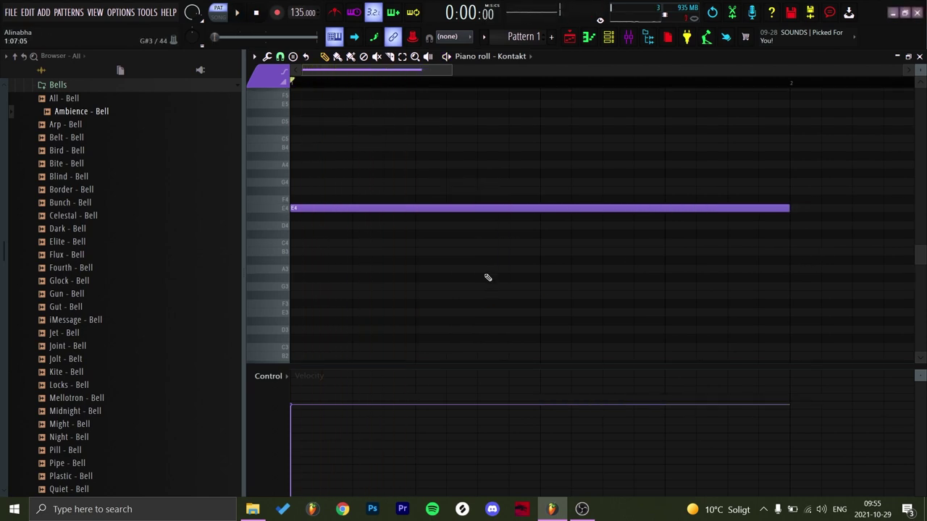
- Add full-bar G4 and B4 notes above the E4 note and play back the chord
key(b)
key(m)
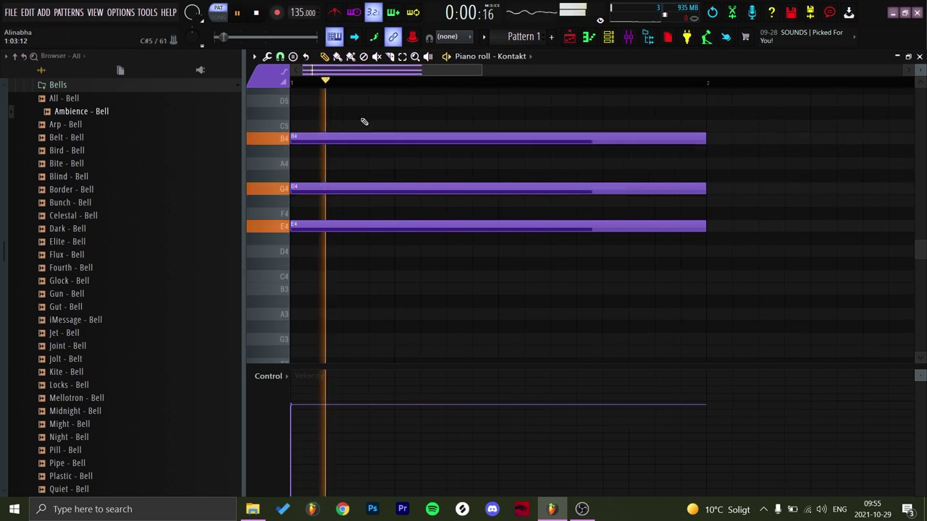
scroll(491, 151, down, 2)
scroll(396, 163, down, 1)
key(space)
key(space)
- Move the G4 note to start at step 3 and add a one-bar F#4 note starting at step 5
drag(321, 179, 329, 179)
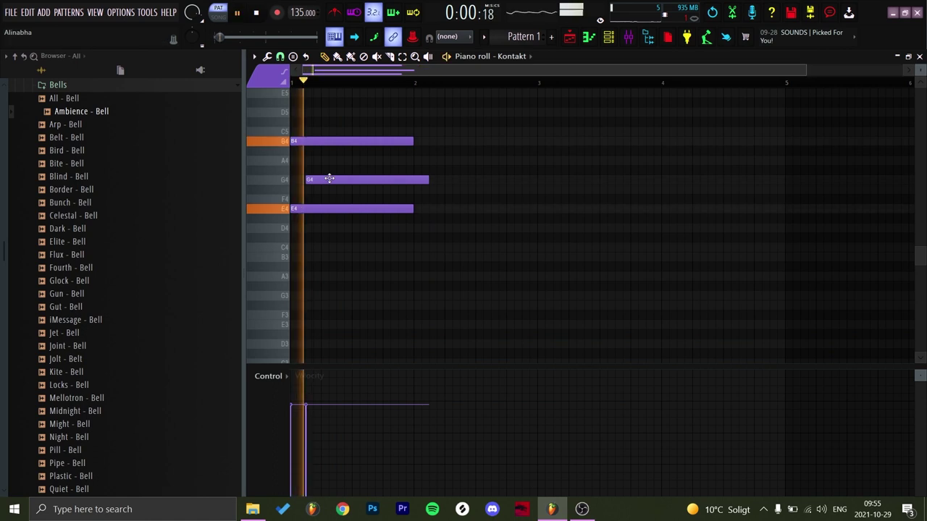
click(338, 169)
key(space)
right_click(362, 170)
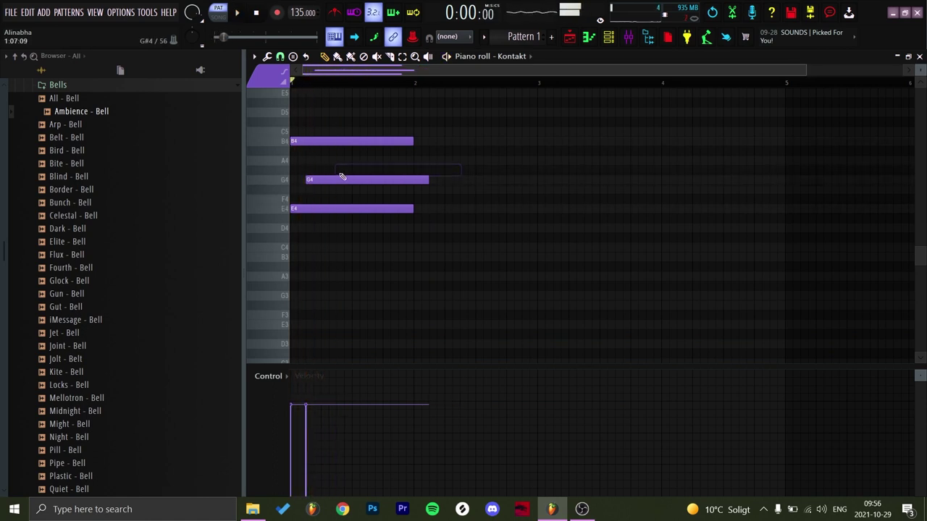
drag(329, 179, 365, 177)
key(space)
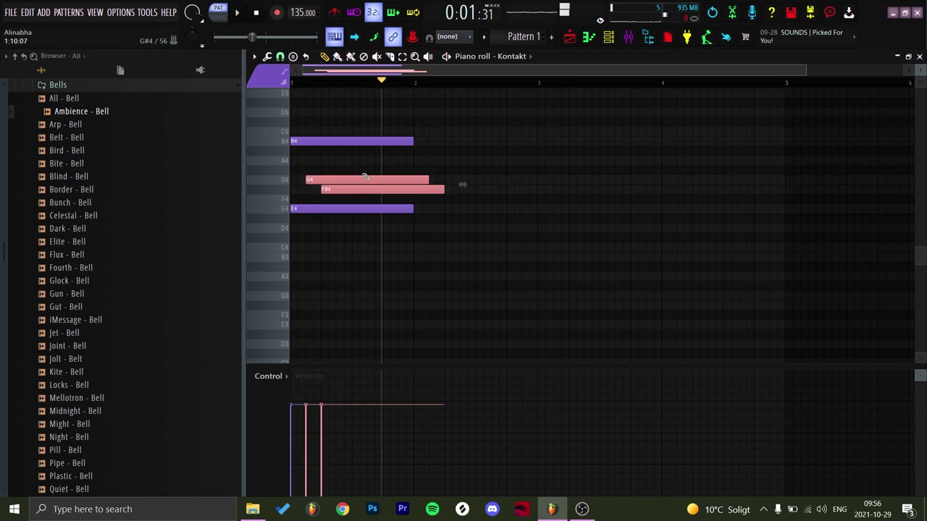
- Raise the G4 and F#4 notes by one octave and play back the pattern
key(space)
scroll(464, 213, up, 5)
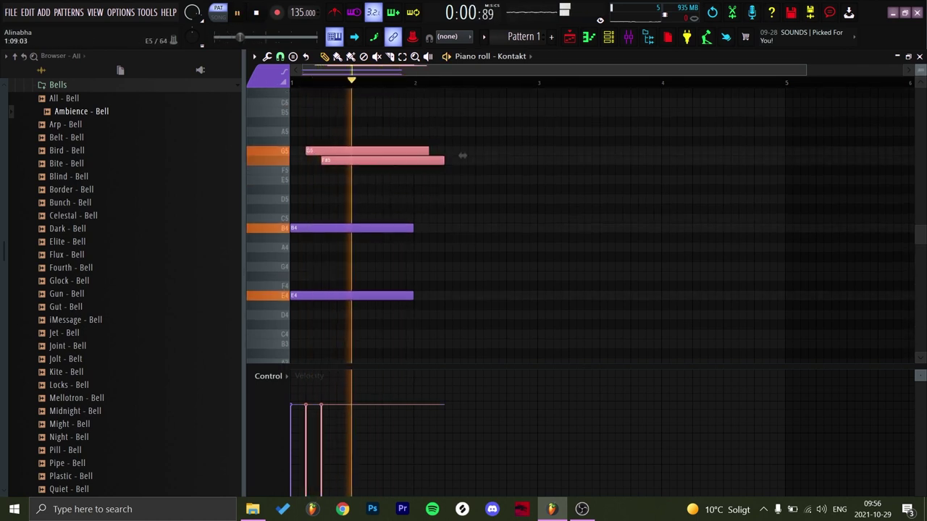
scroll(460, 155, down, 2)
key(space)
key(space)
key(space)
- Duplicate the B4 note an octave higher as B5, play it back, and select the G5 and F#5 notes
click(355, 184)
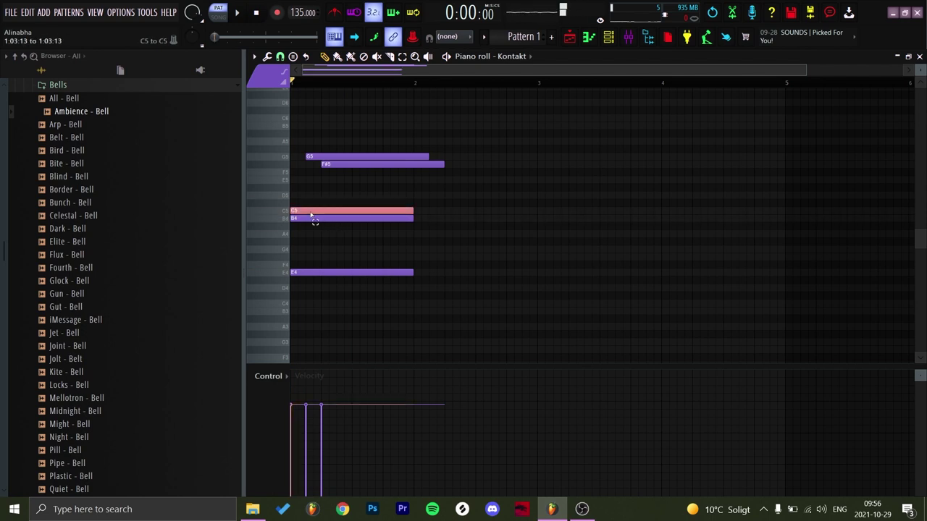
key(ctrl+Up)
key(space)
key(space)
click(534, 221)
key(space)
click(422, 164)
key(space)
key(space)
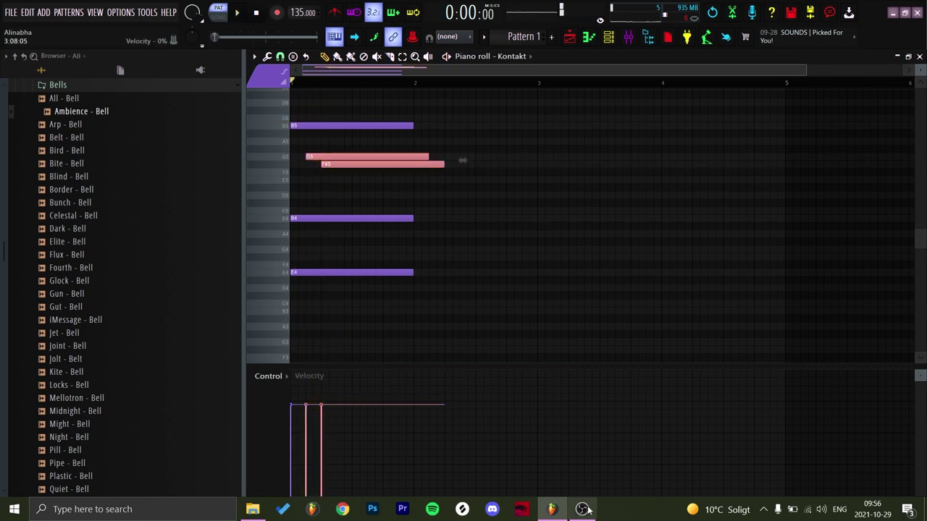
click(582, 509)
click(582, 509)
click(517, 244)
- Shorten the selected G5 and F#5 notes to six steps each
key(space)
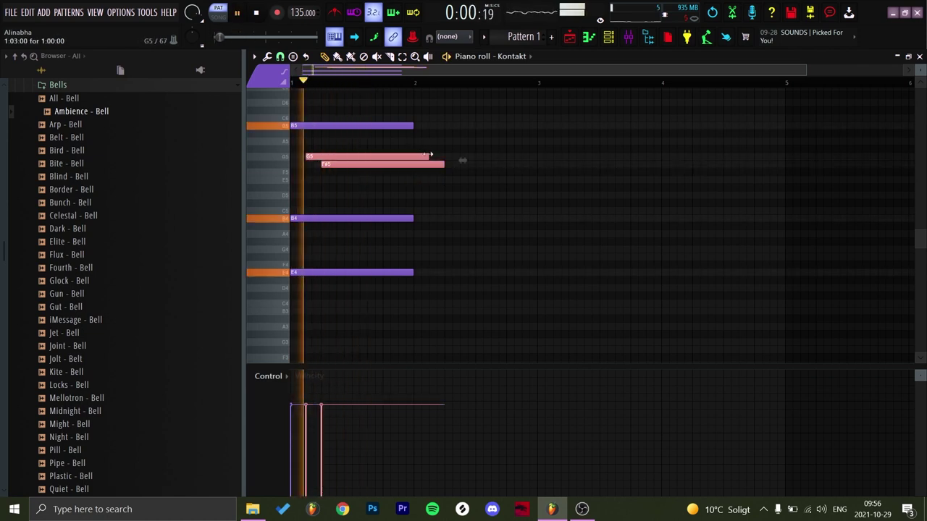
key(space)
drag(430, 155, 398, 156)
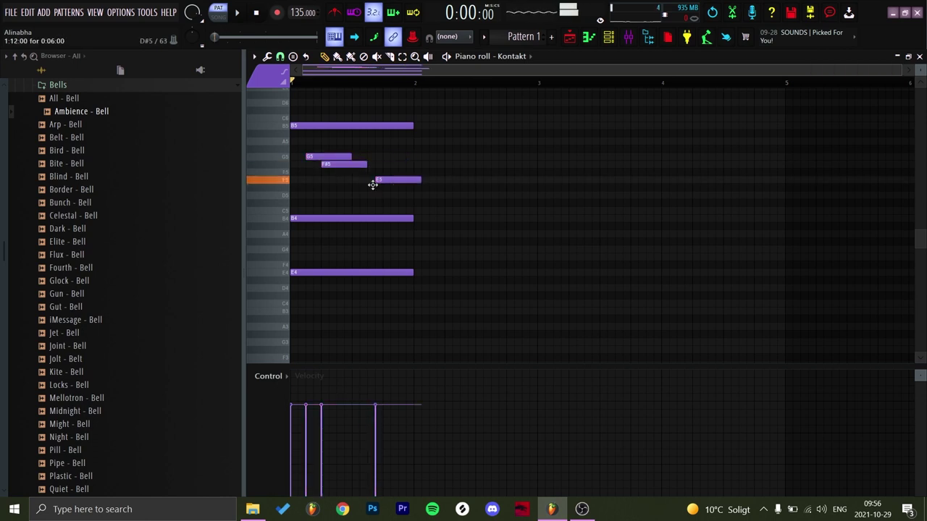
- Add a two-step E5 note at step 11 and a six-step F#5 note at step 13 of bar 1
drag(389, 166, 382, 166)
key(space)
click(391, 179)
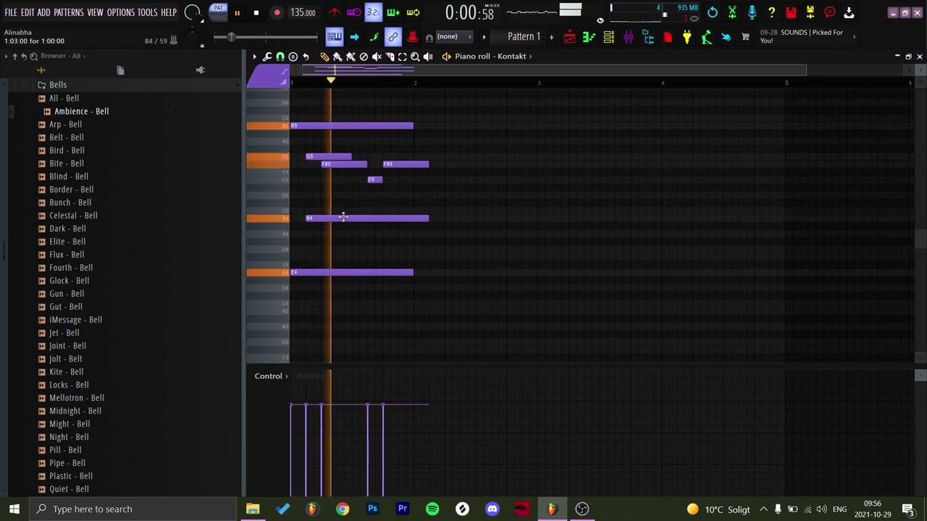
- Start the B4 note at step 5, delete the D5 note above it, and shorten B4 to twelve steps
key(space)
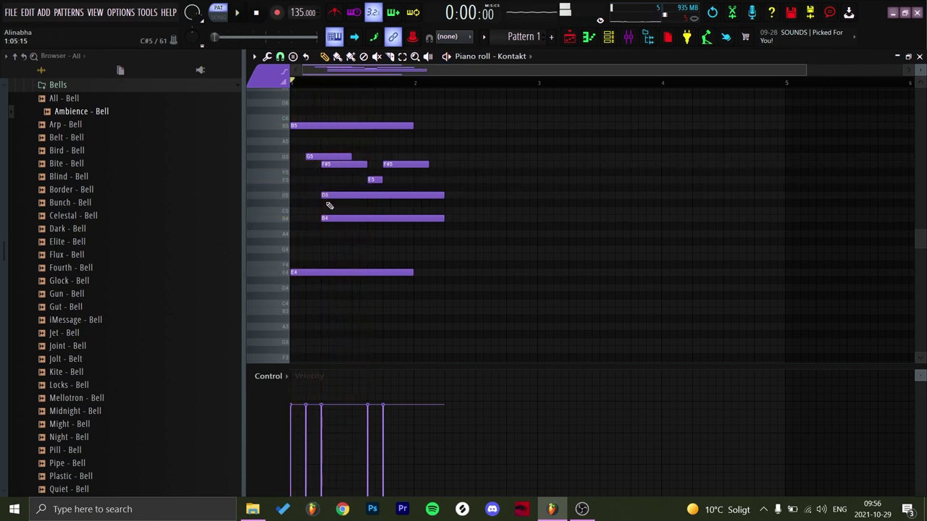
right_click(329, 196)
key(space)
drag(443, 218, 413, 218)
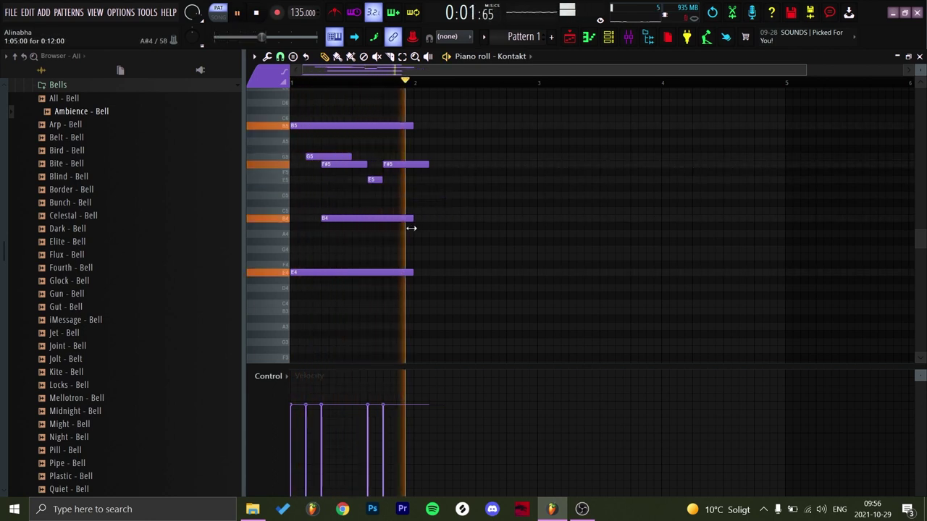
key(space)
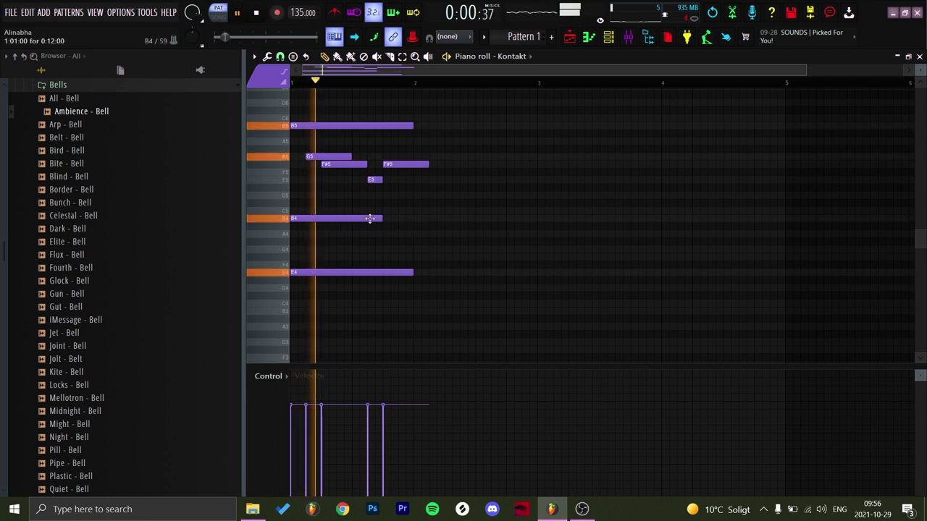
- Try the B4 note at step 5 and at step 2, playing back each position
key(space)
drag(360, 218, 389, 219)
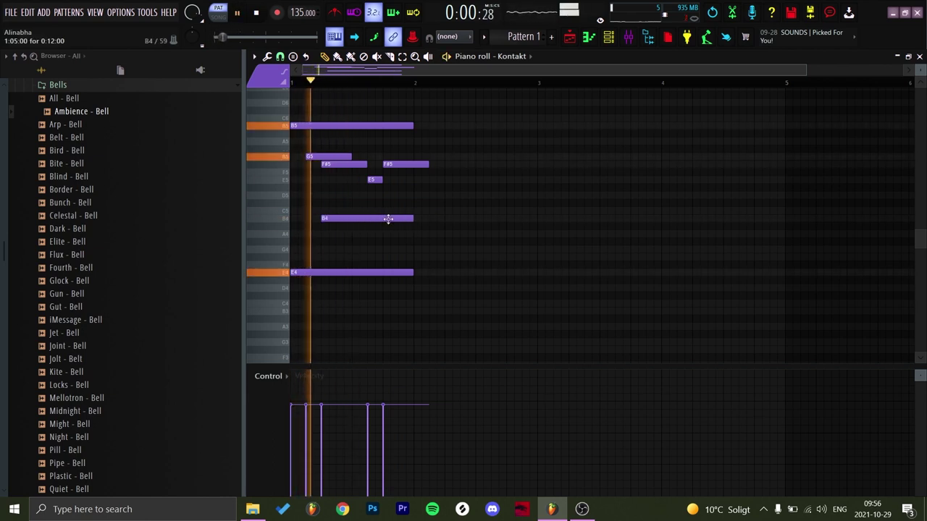
key(space)
key(space)
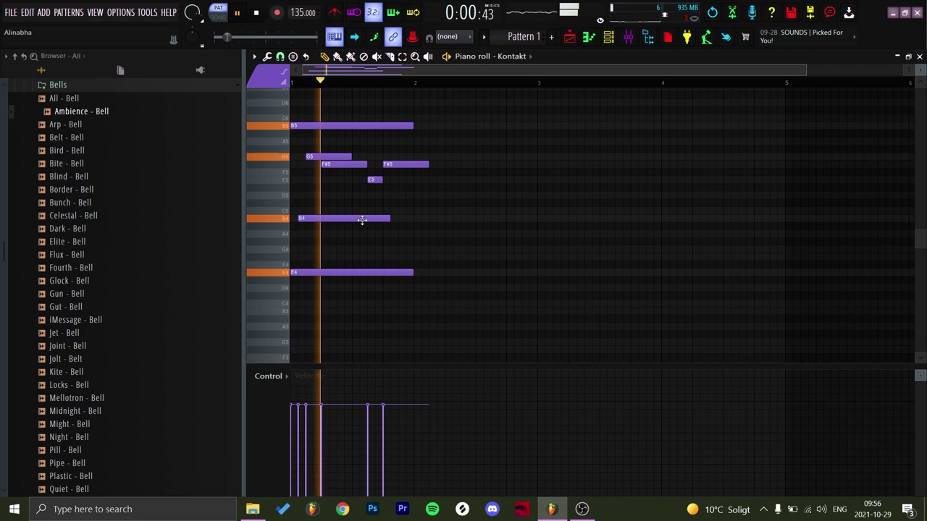
- Fine-tune the B4 note's start off the grid so that it plays slightly before the G5 note
scroll(313, 216, up, 3)
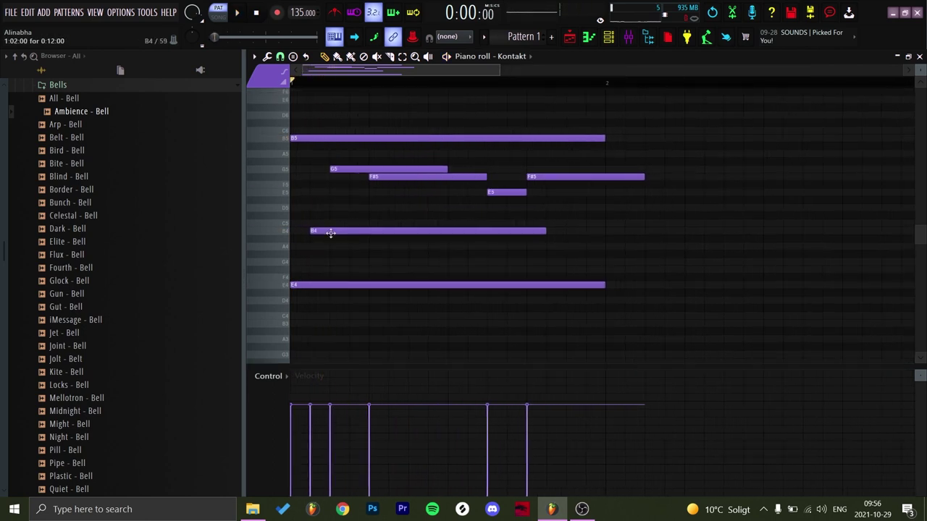
click(330, 232)
scroll(330, 233, up, 2)
scroll(330, 232, up, 2)
scroll(325, 231, up, 2)
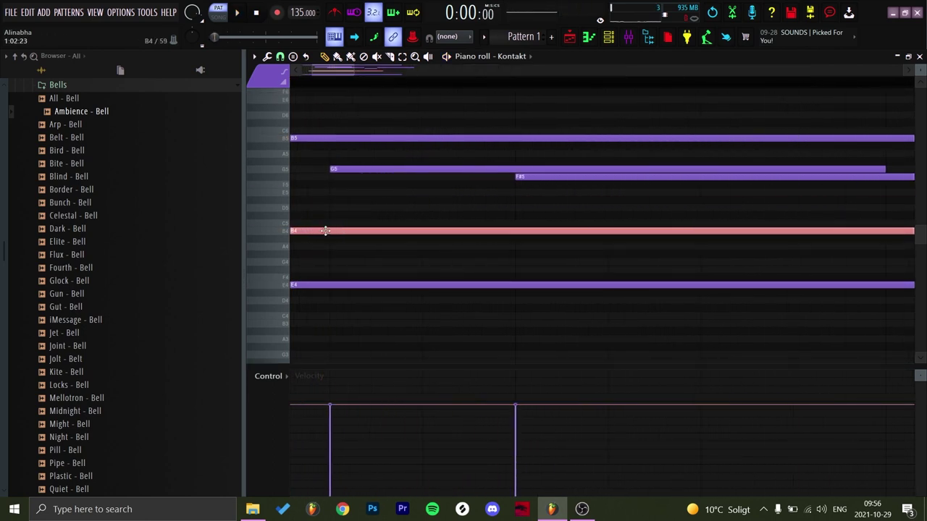
key(space)
drag(372, 232, 347, 232)
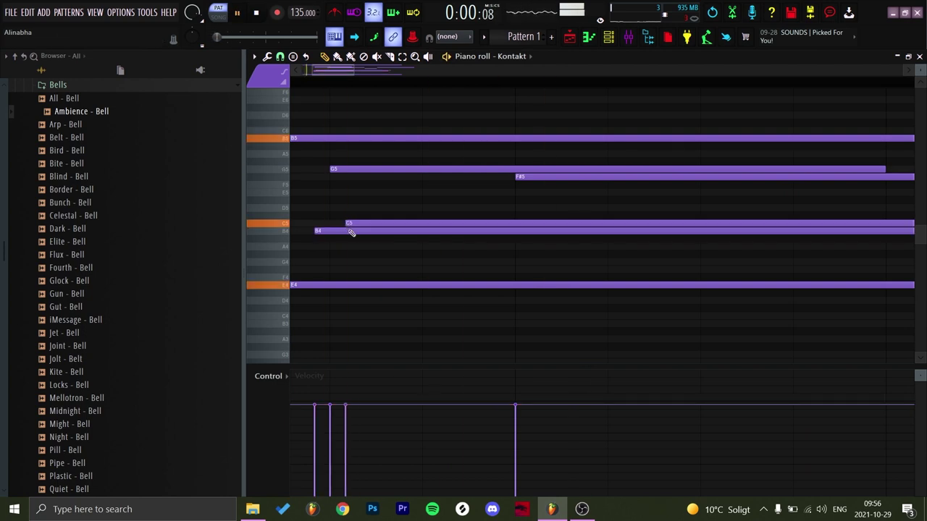
key(space)
key(space)
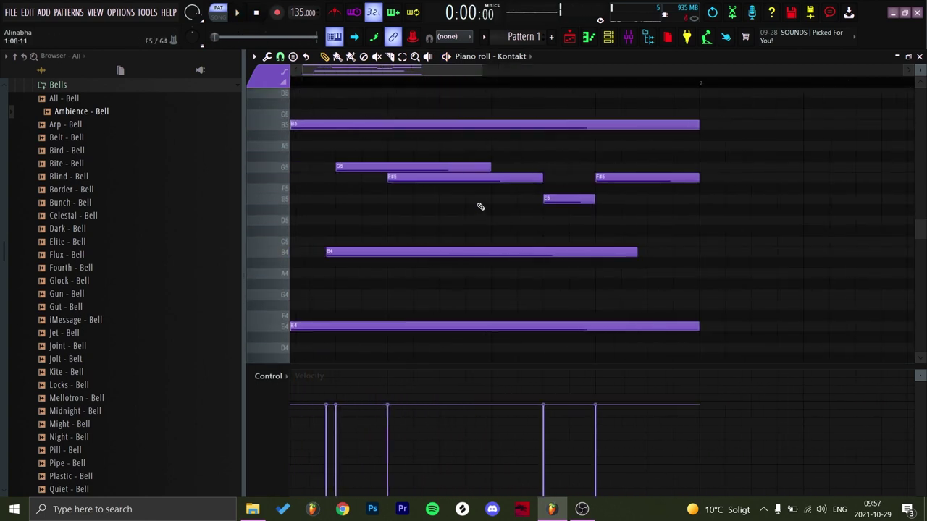
- Shorten the G5 note to two steps and duplicate the G5, F#5, E5, F#5 phrase into bar 2
key(space)
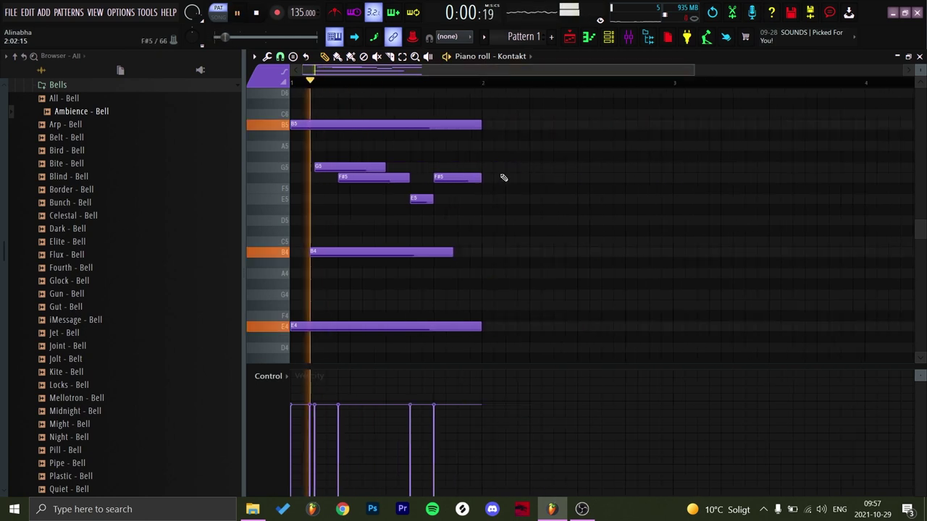
key(space)
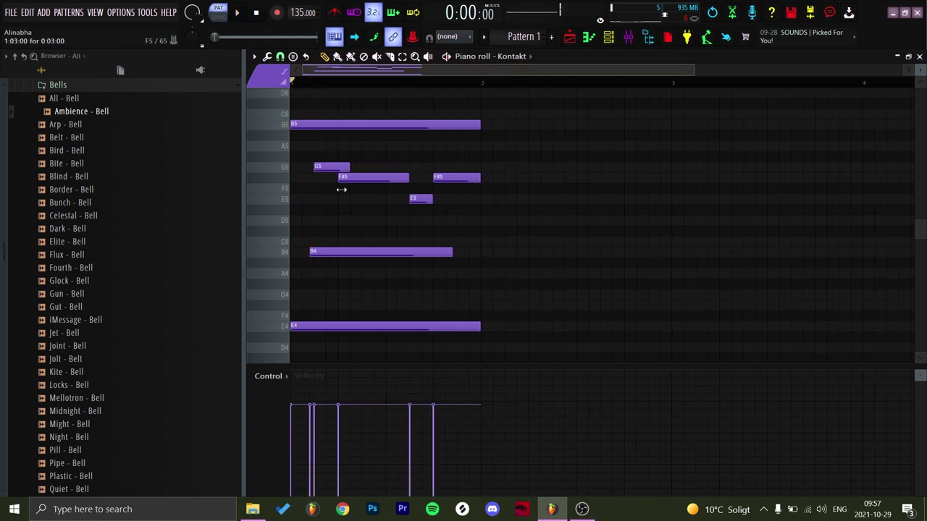
drag(531, 211, 292, 165)
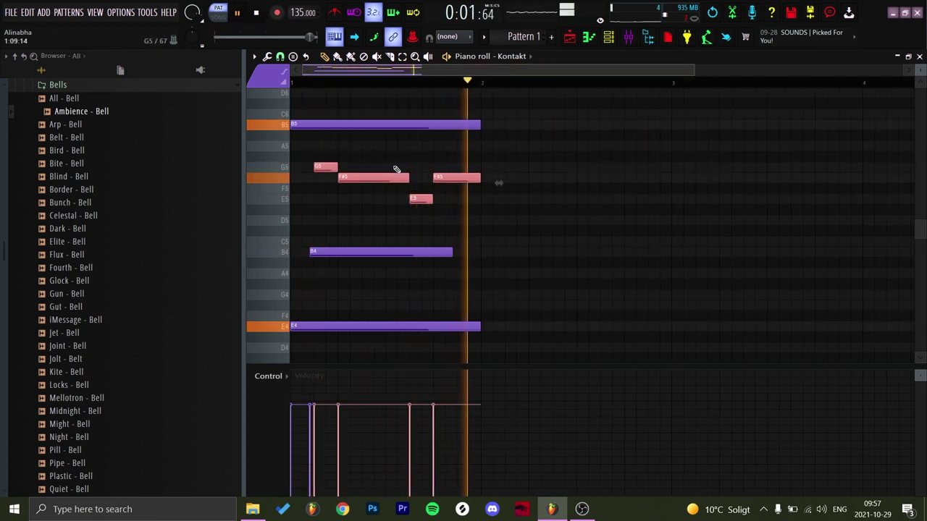
key(space)
key(ctrl+b)
key(space)
key(ctrl+d)
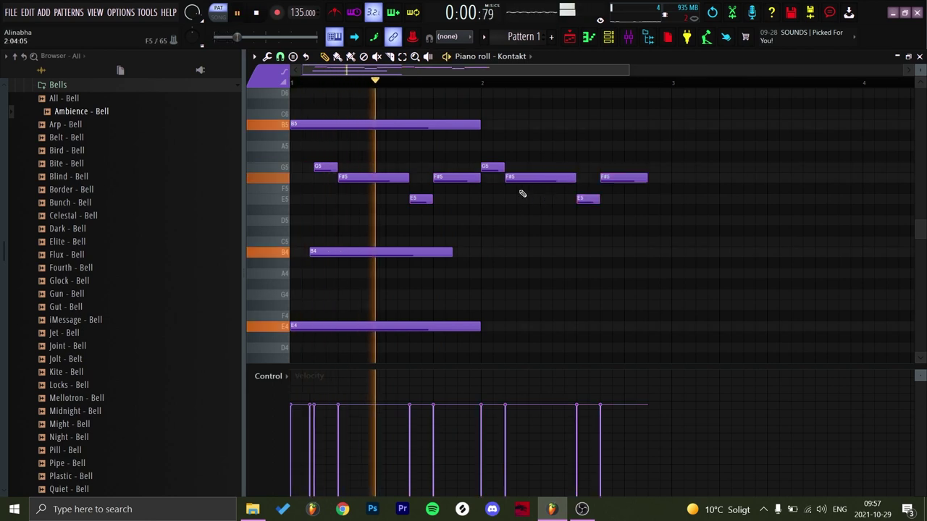
- Start the bar 2 phrase at step 3, end it with two-step F#5, A5 and B5 notes, and play it back
drag(492, 169, 543, 177)
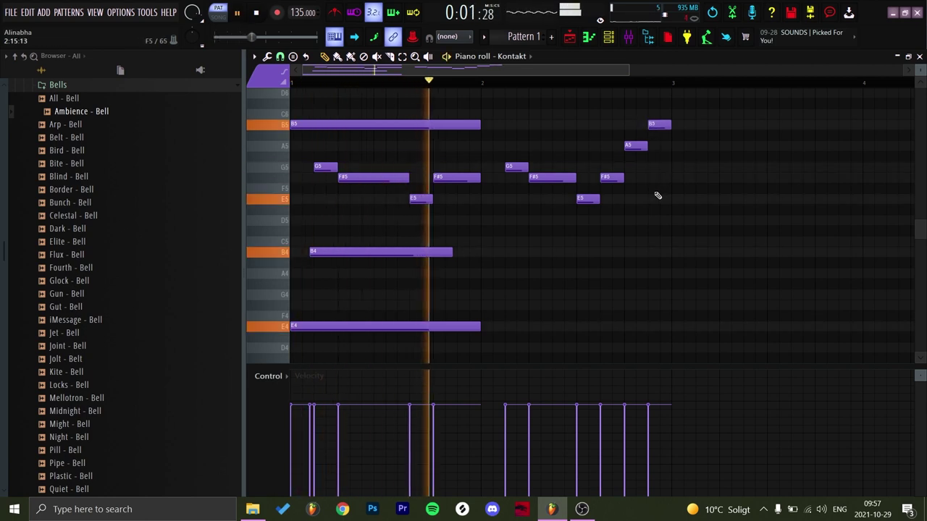
key(space)
key(space)
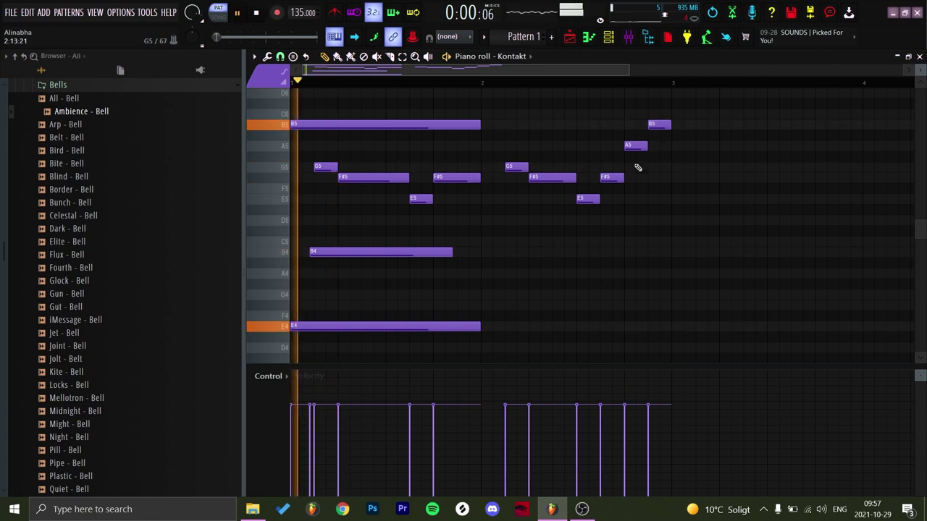
key(space)
scroll(654, 90, down, 1)
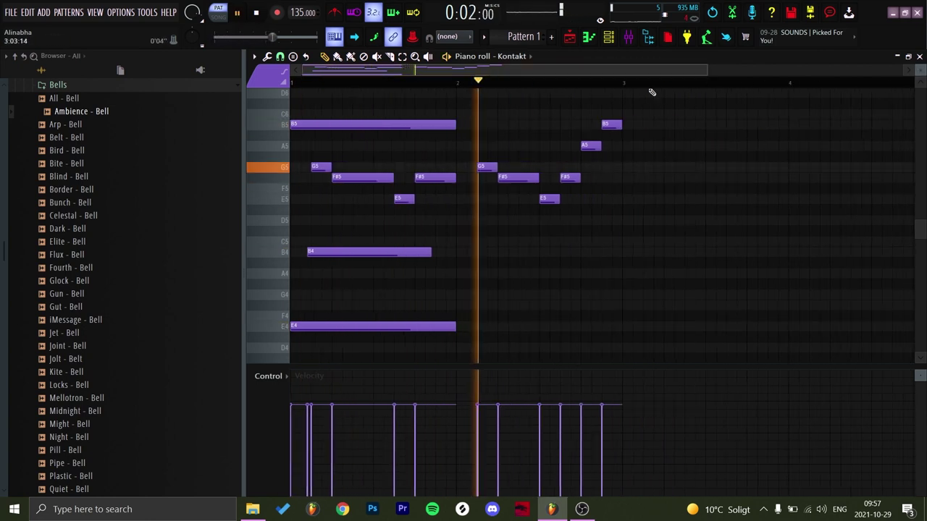
scroll(652, 92, up, 1)
key(space)
scroll(565, 244, up, 1)
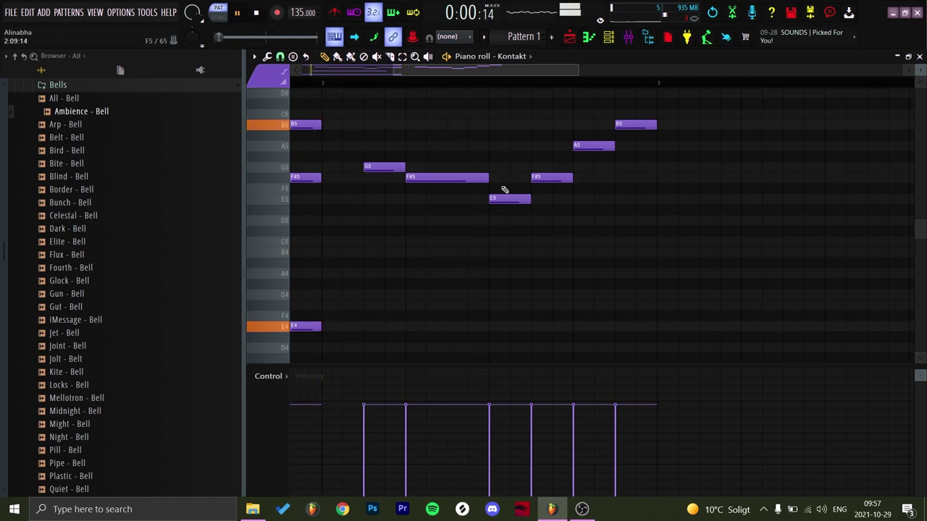
- Open the Kontakt channel to inspect the loaded instrument and return to the piano roll
click(608, 37)
click(482, 107)
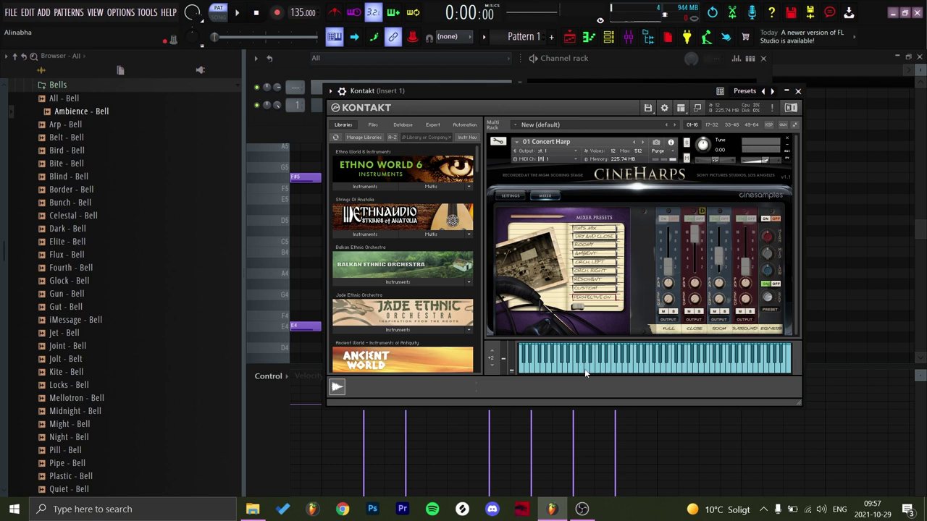
click(892, 212)
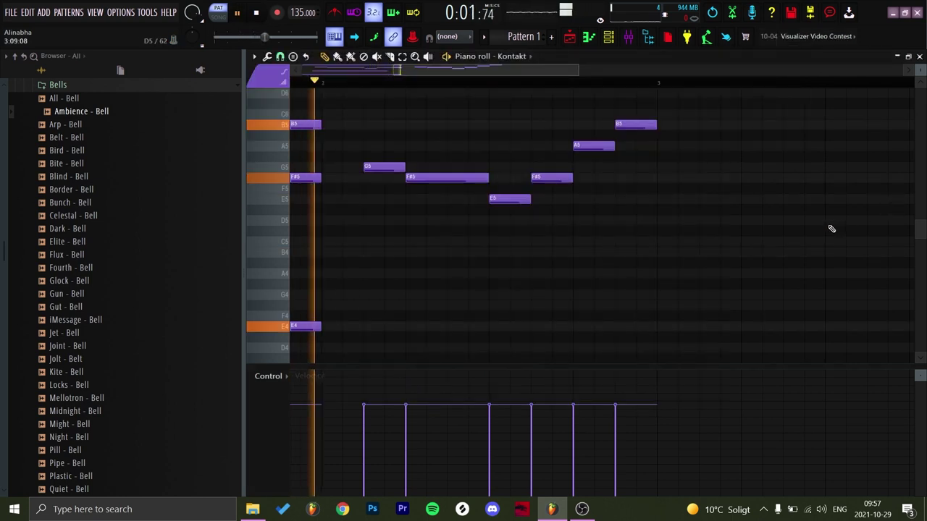
- Shorten the F#5 note at step 5 of bar 2 to two steps and move the E5 note to step 7
scroll(825, 227, down, 3)
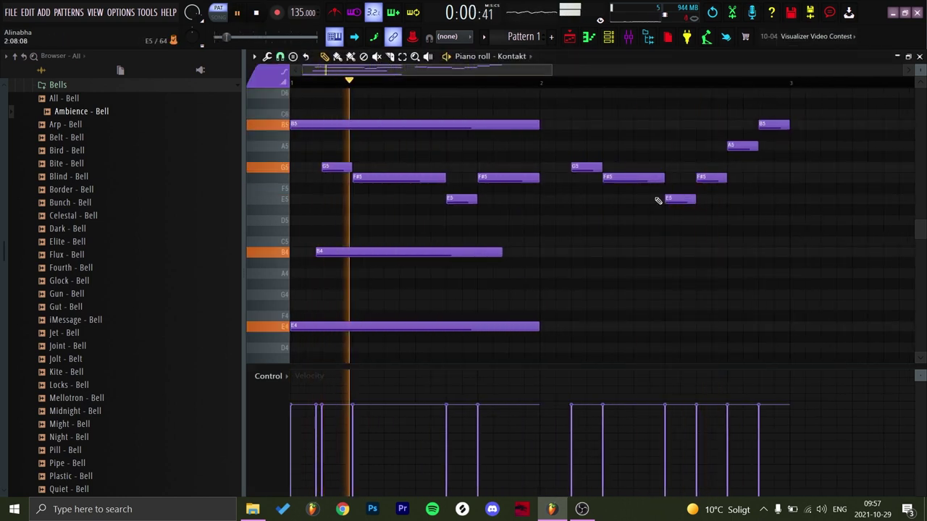
drag(670, 198, 631, 178)
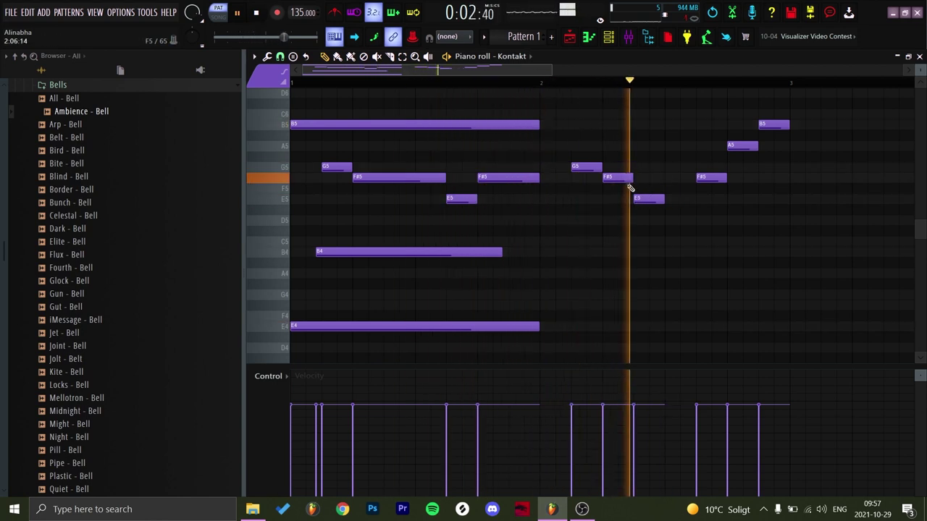
- Rework the end of the bar 2 phrase into two-step F#5 and G5 notes plus a four-step A5, and play it back
drag(708, 178, 676, 178)
drag(736, 149, 703, 176)
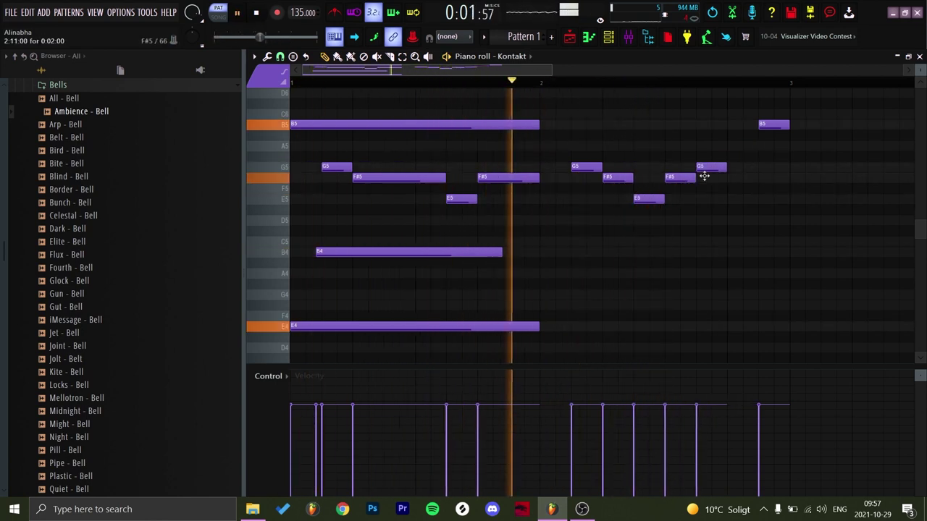
drag(769, 125, 790, 147)
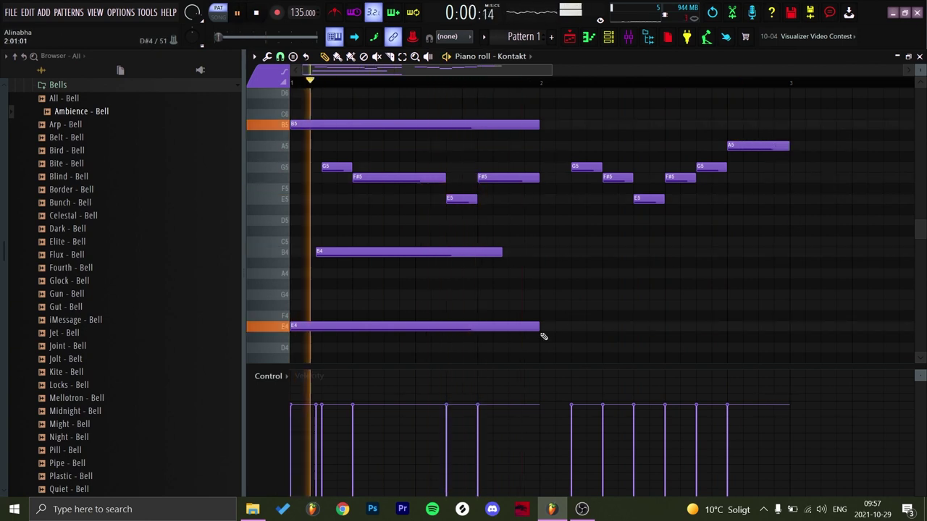
key(space)
key(space)
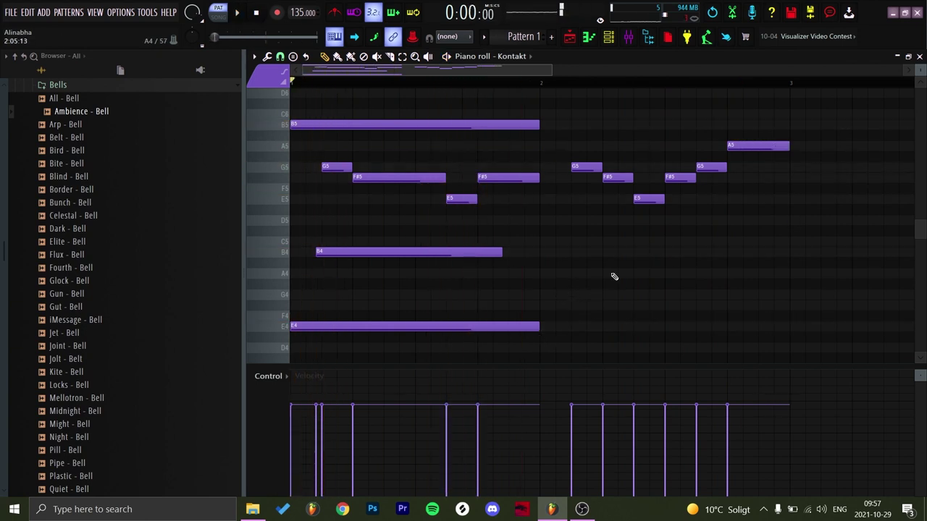
- Raise all the notes by one octave and play the two bars
key(ctrl+Up)
key(space)
scroll(614, 275, up, 4)
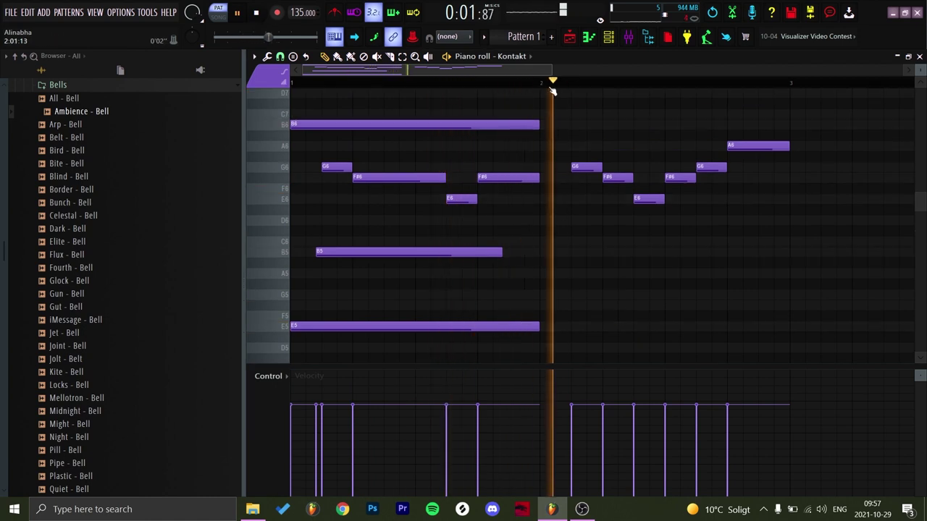
scroll(550, 94, down, 4)
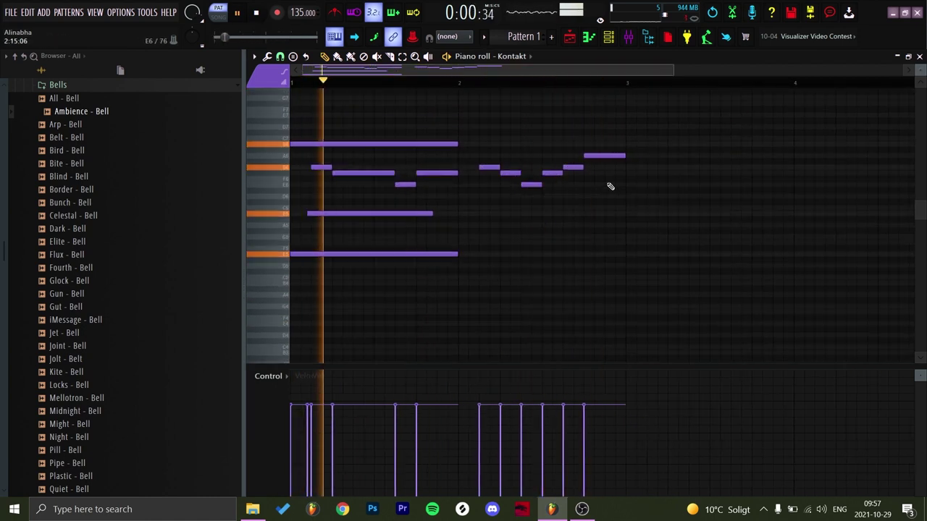
- Shorten the bar 2 A6 note to two steps and fill the end of the bar with a two-step G6 note
drag(621, 155, 604, 156)
click(612, 161)
key(space)
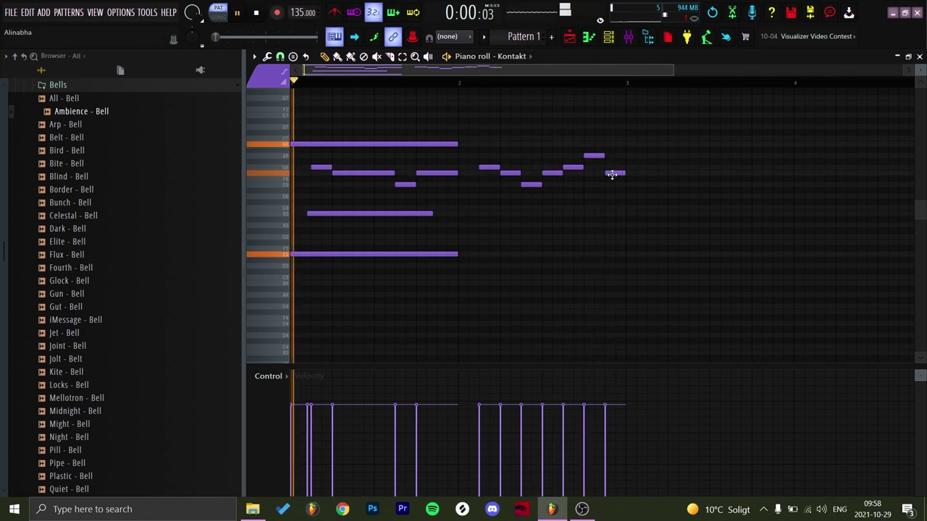
drag(615, 175, 615, 170)
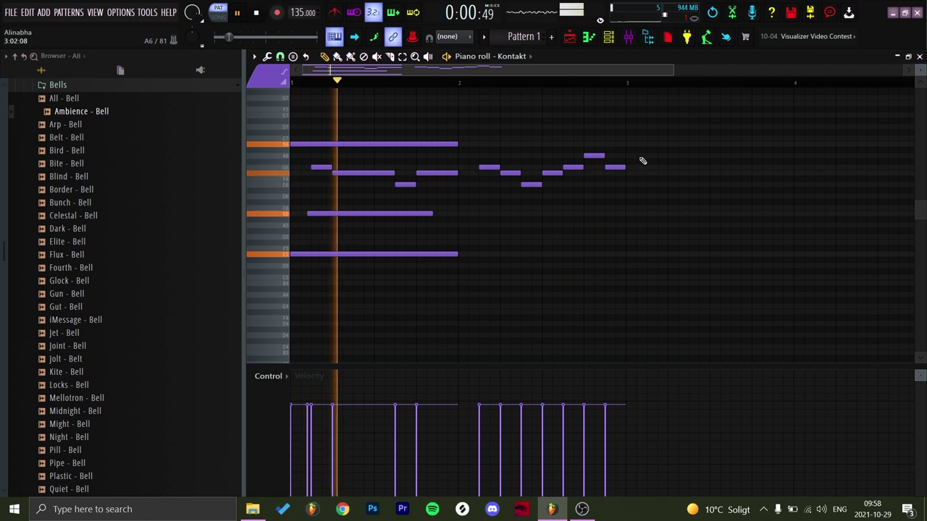
- Lower all the notes by one octave and play the melody back
key(ctrl+Down)
scroll(368, 211, down, 3)
key(space)
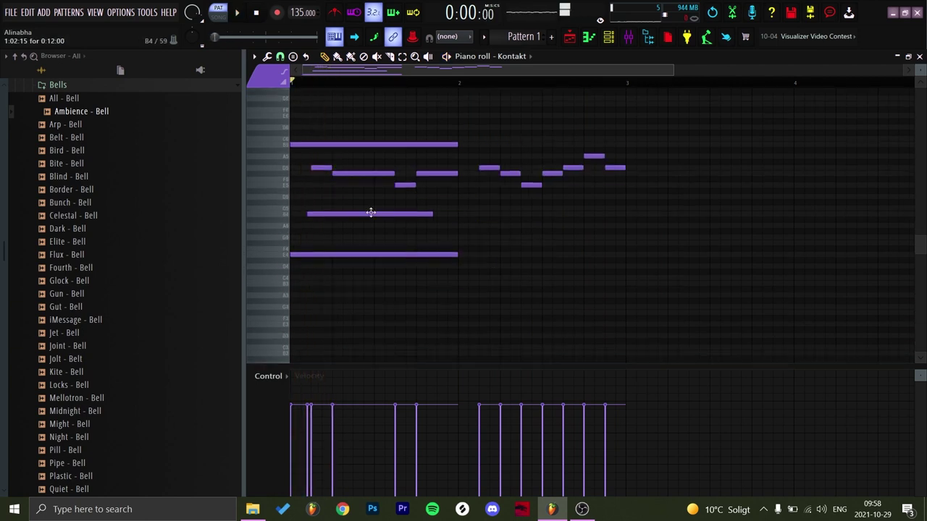
key(space)
key(space)
key(space)
key(space)
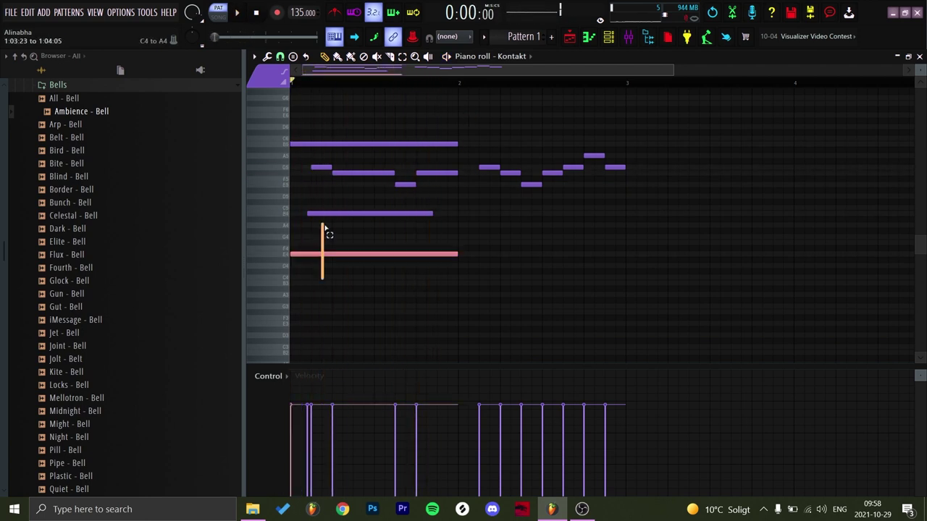
- Duplicate the E4, B4 and B5 chord notes from bar 1 into bar 2, lower the copies five semitones, and play them
key(ctrl+b)
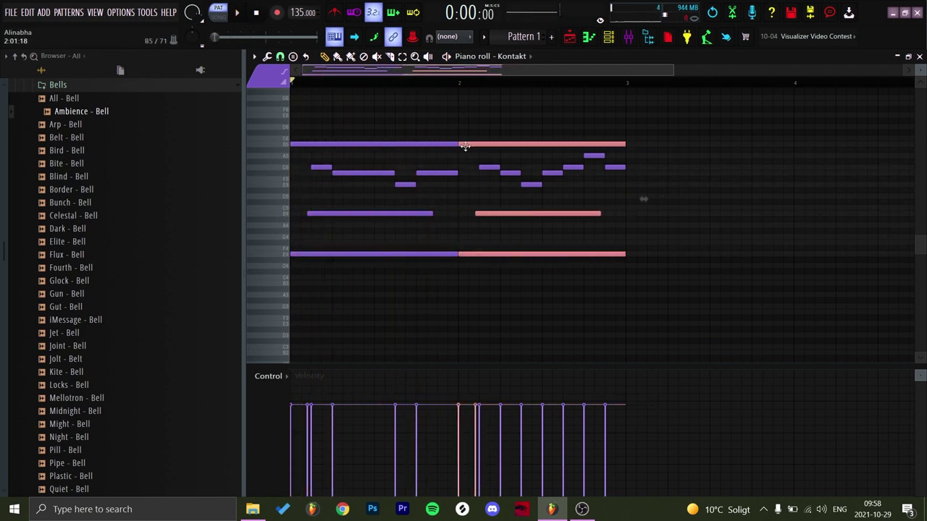
key(Down)
key(Down)
key(Down)
key(Down)
key(Down)
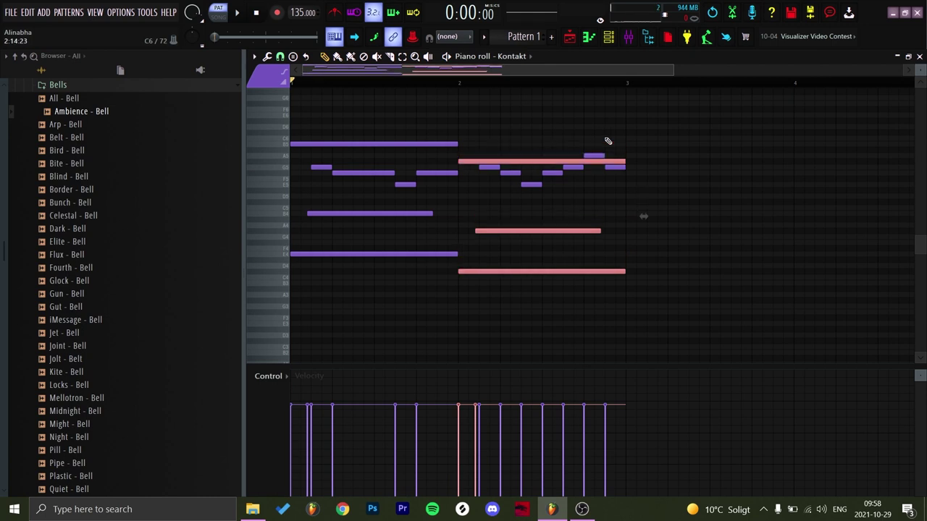
key(space)
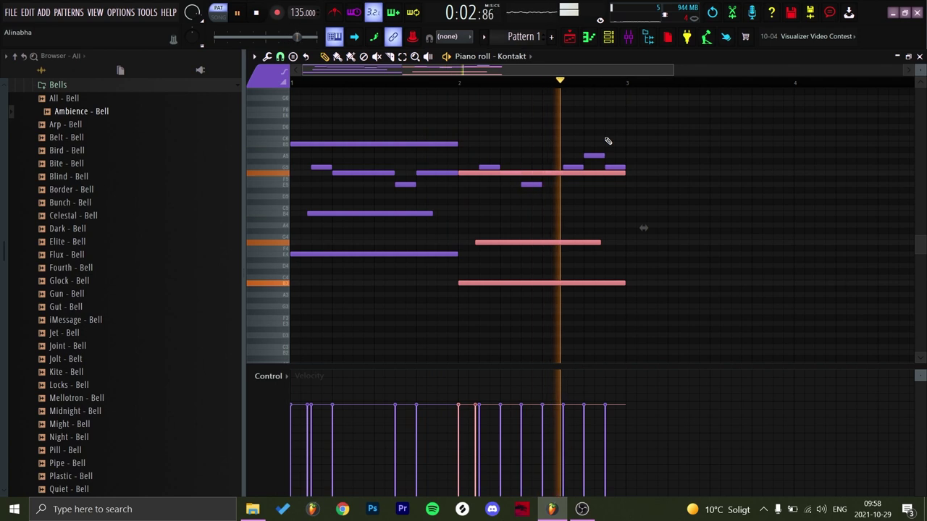
- Start the bar 1 B5 chord note at step 2, ending at the bar line, and make the bar 2 chord's F#5 one step long at step 2
drag(616, 174, 539, 181)
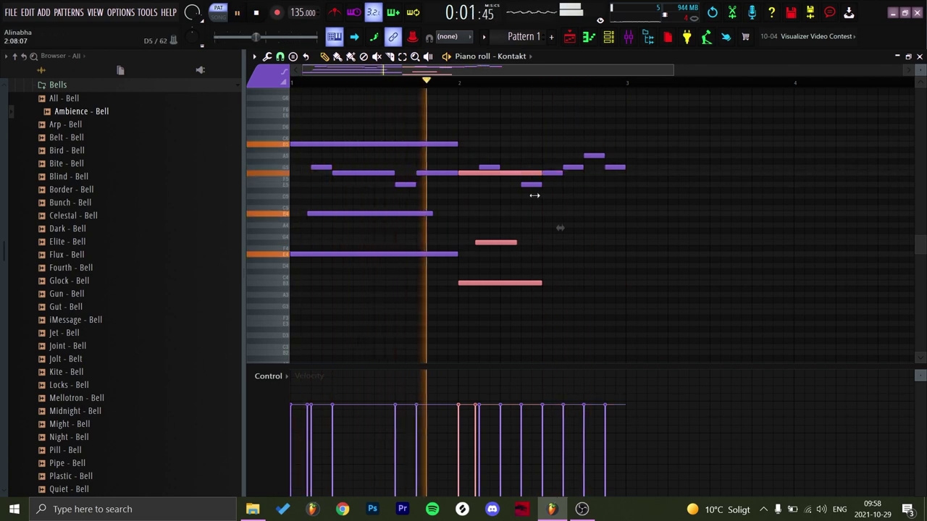
key(ctrl+z)
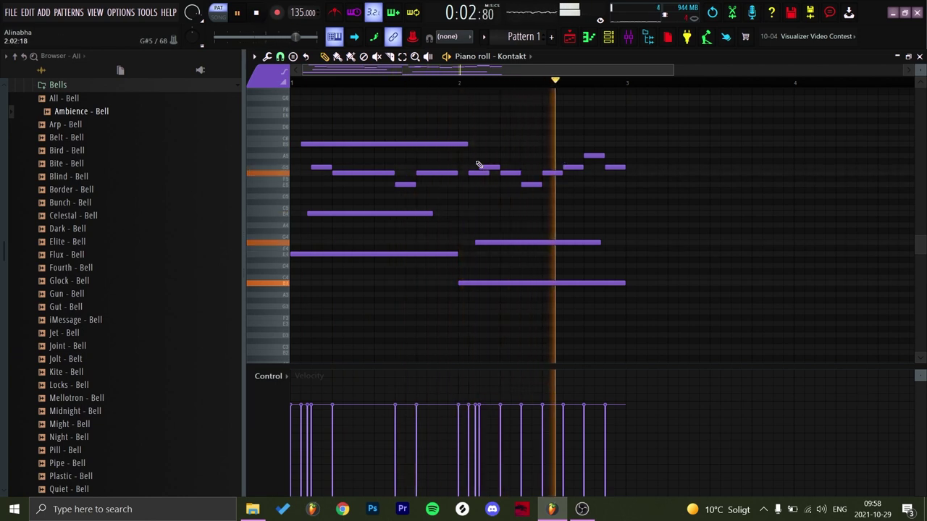
drag(469, 144, 458, 144)
key(space)
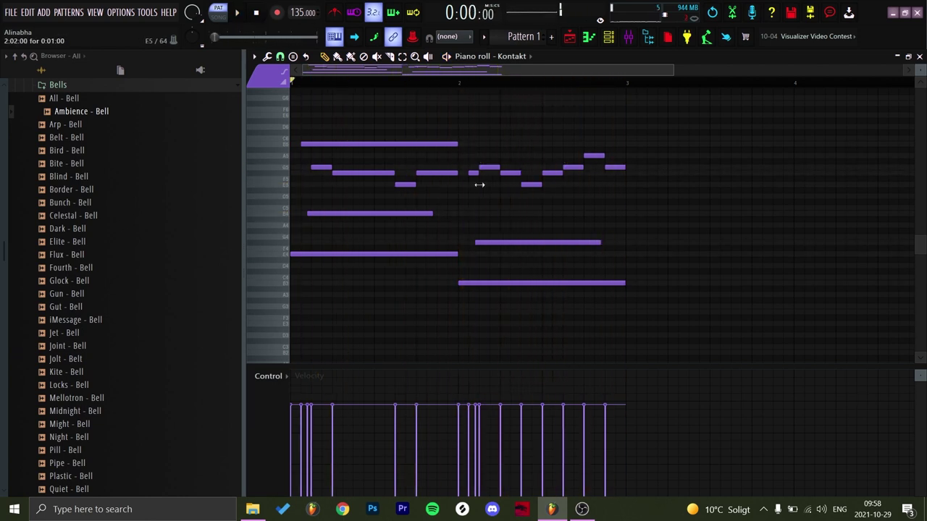
- Play back the two-bar melody, transpose it down two semitones, and duplicate it into bars 3 and 4
ctrl+scroll(305, 206, up, 4)
key(space)
ctrl+scroll(325, 271, up, 2)
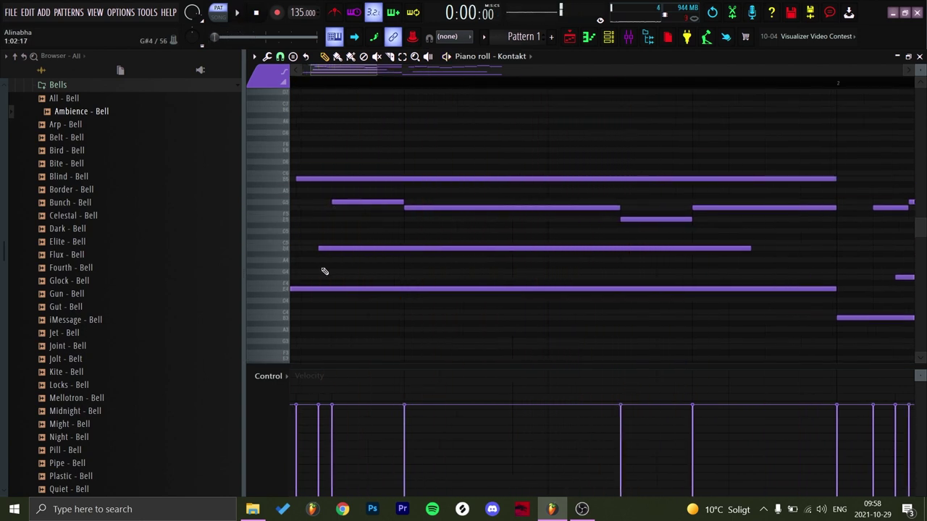
ctrl+scroll(610, 247, down, 3)
alt+scroll(716, 218, down, 2)
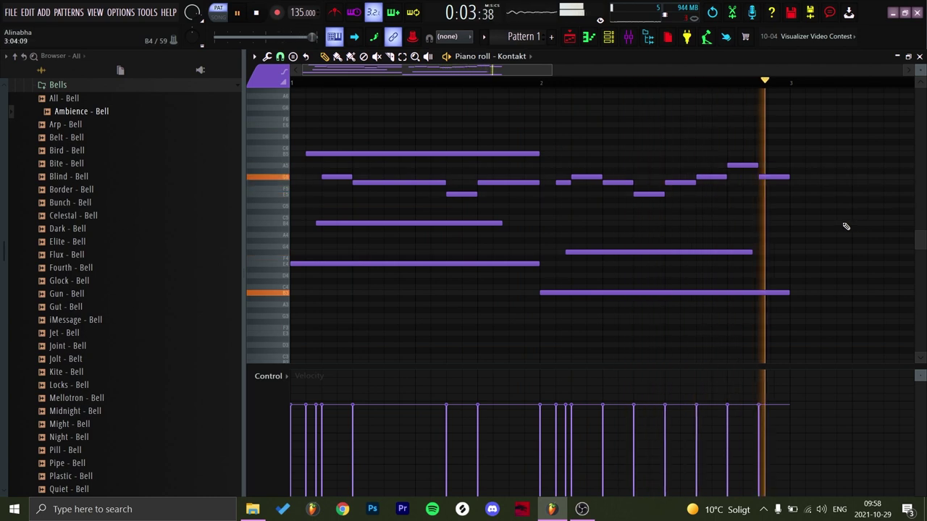
scroll(815, 227, up, 1)
key(space)
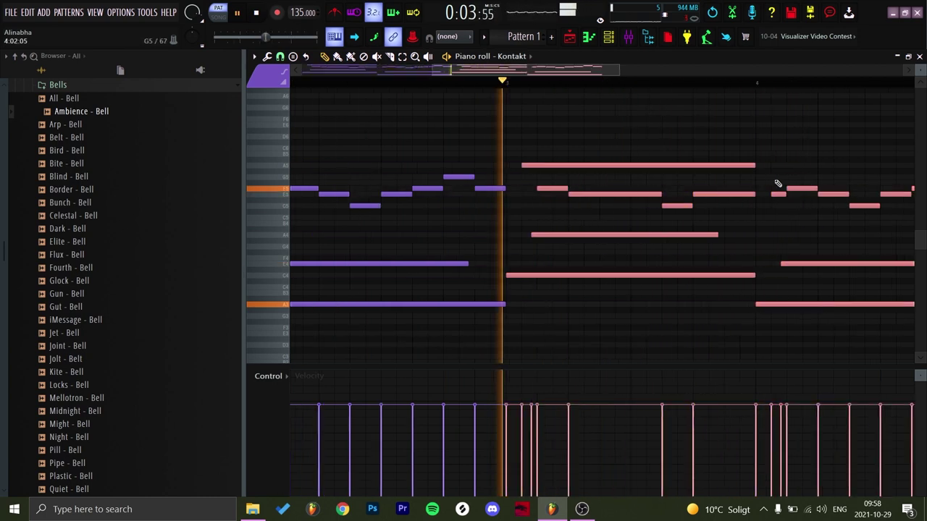
scroll(806, 187, down, 2)
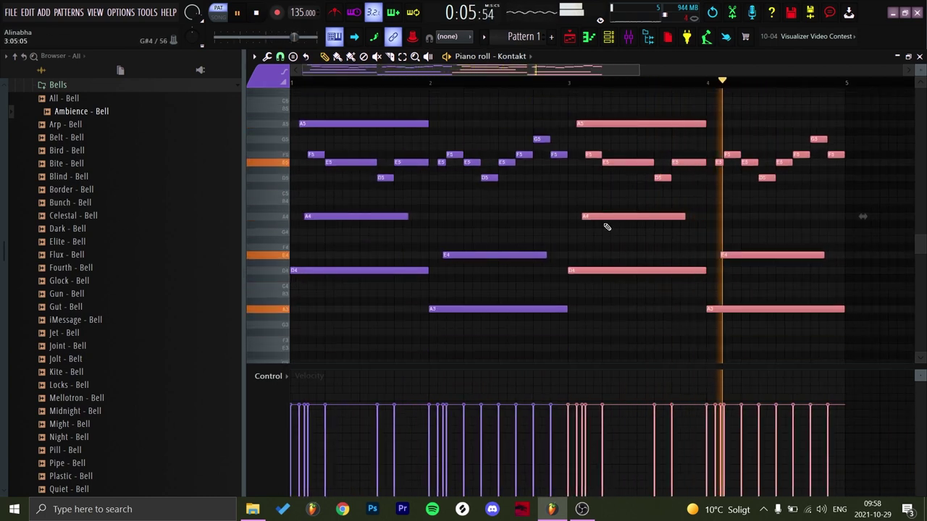
scroll(580, 262, down, 1)
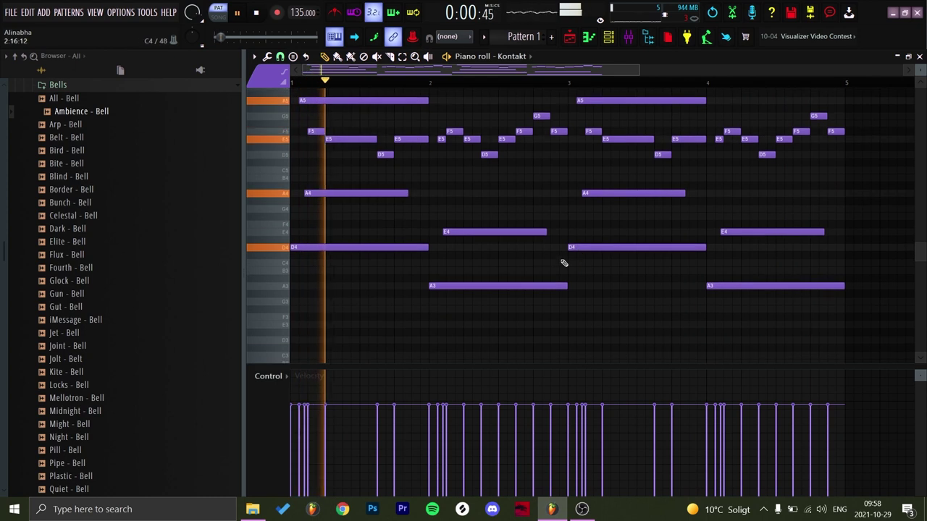
- Add an F4 note at step 9 of bar 1, eight steps long so it ends at the bar line
key(space)
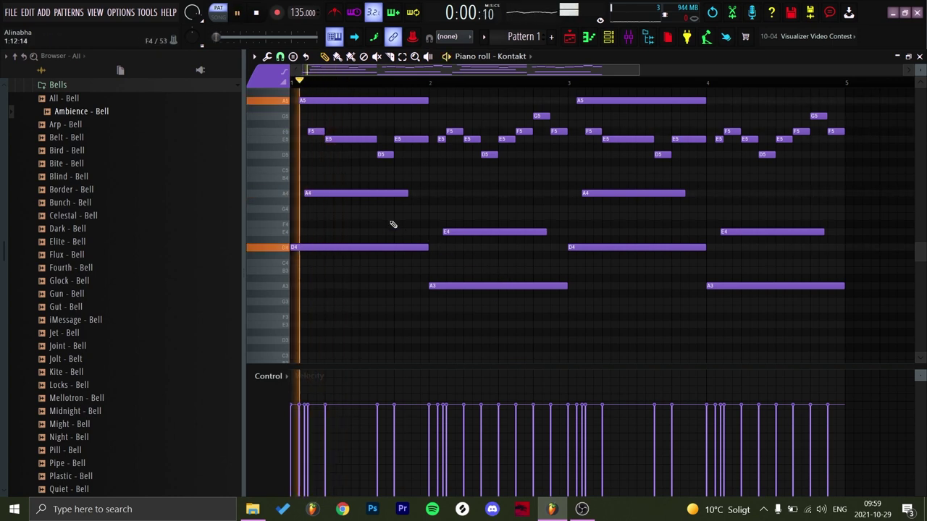
scroll(325, 227, up, 1)
key(space)
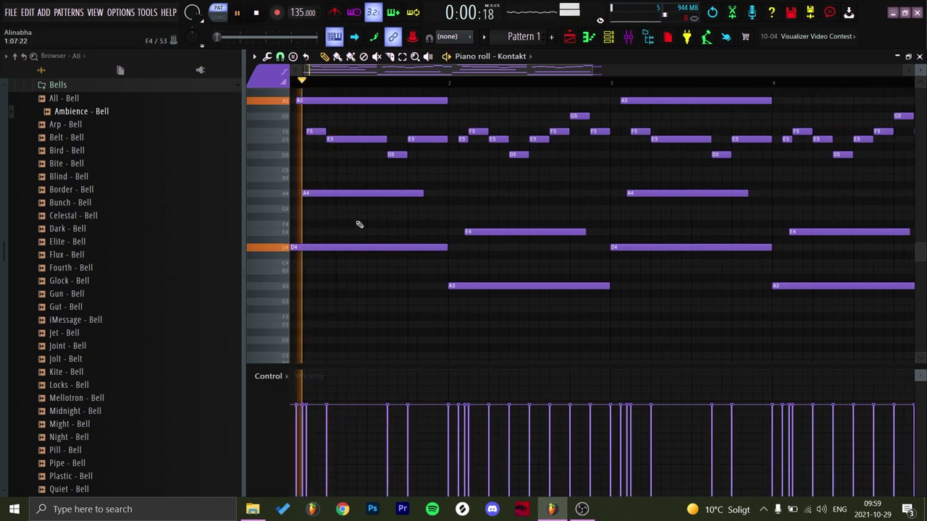
drag(367, 220, 381, 234)
key(space)
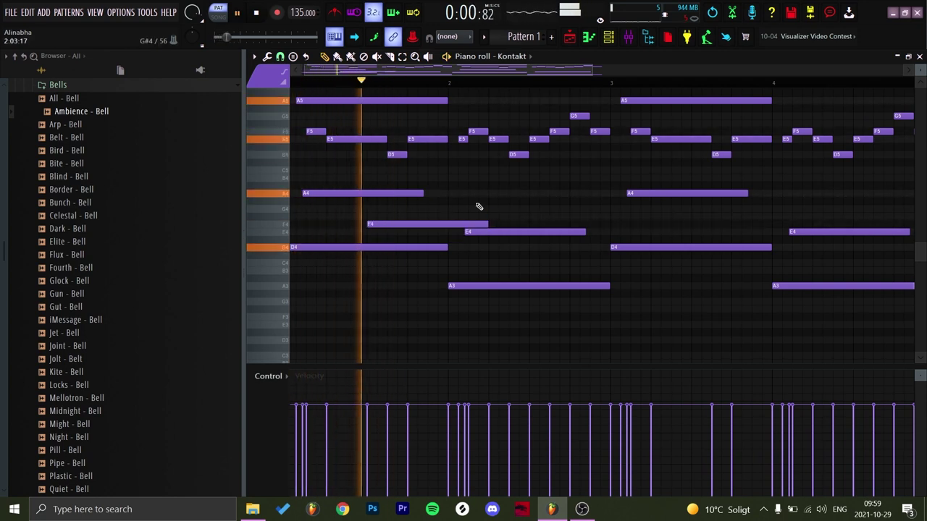
key(space)
key(space)
drag(486, 224, 447, 224)
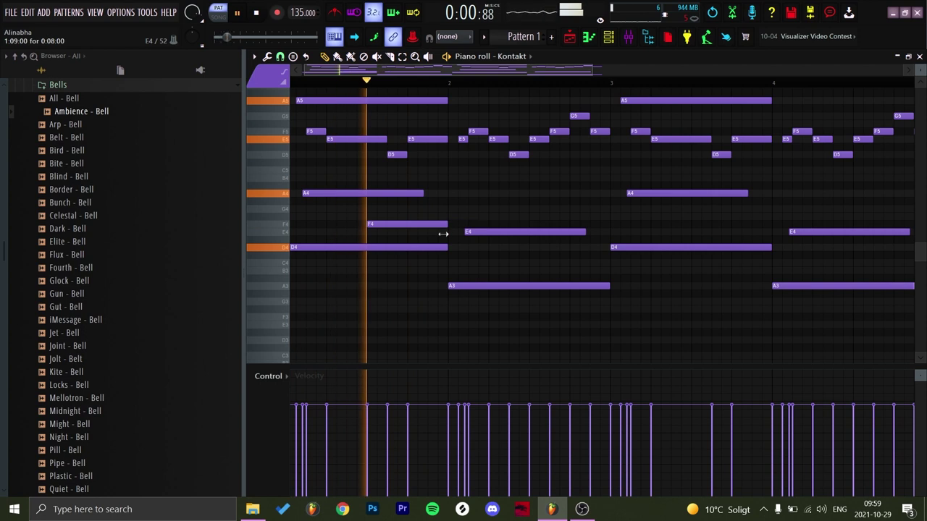
- Add an eight-step C4 note at step 9 of bar 2 and play the chords back
key(space)
key(space)
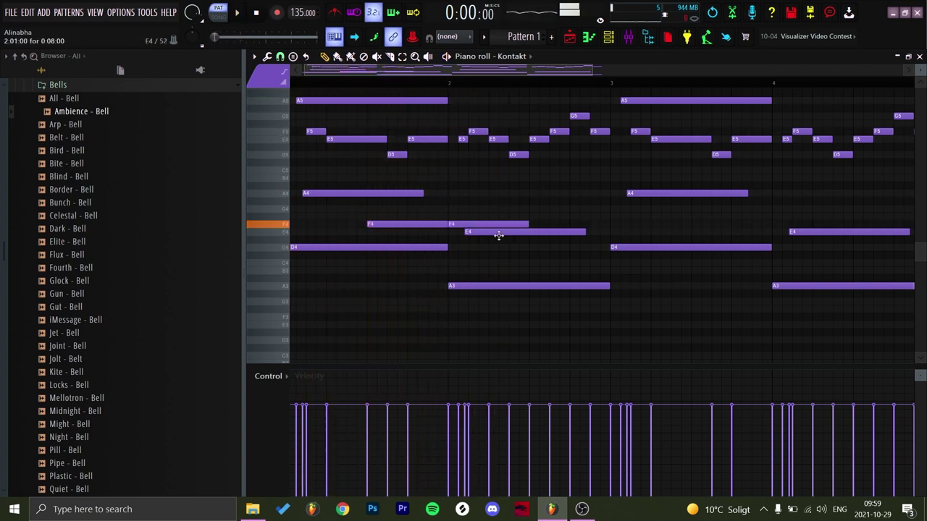
key(space)
drag(564, 262, 573, 262)
key(space)
- Open the scale highlighting choices in the piano roll's view options
click(254, 58)
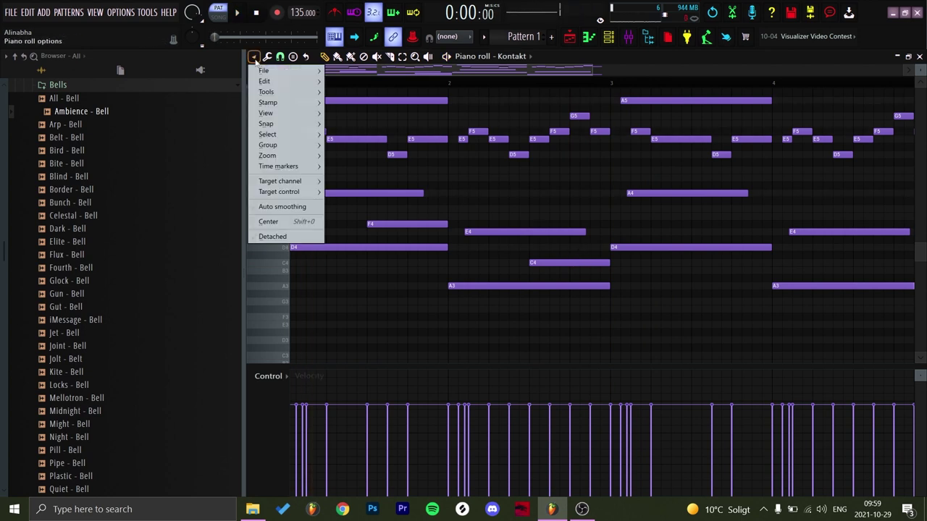
mouse_move(281, 115)
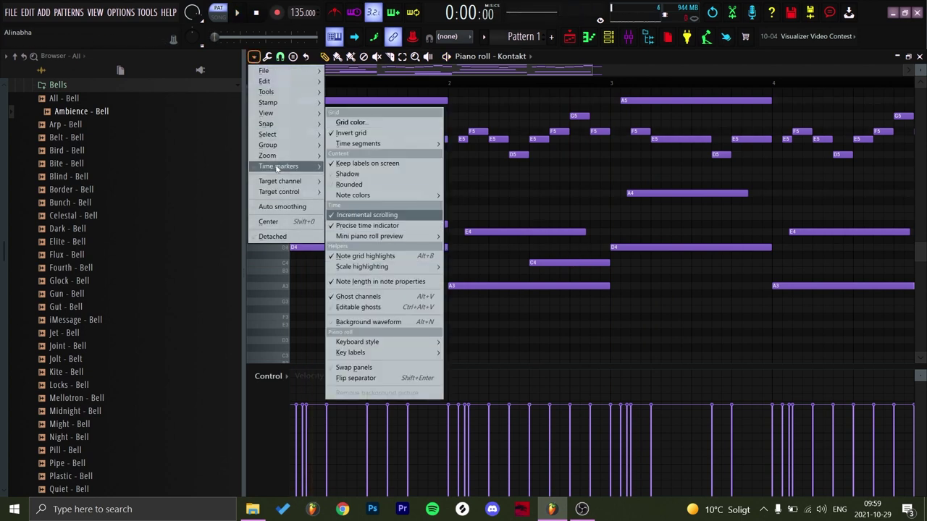
mouse_move(393, 267)
click(511, 260)
- Replace bars 3 and 4 with a duplicate of bars 1 and 2 that includes the added F4 and C4 notes
scroll(606, 106, down, 3)
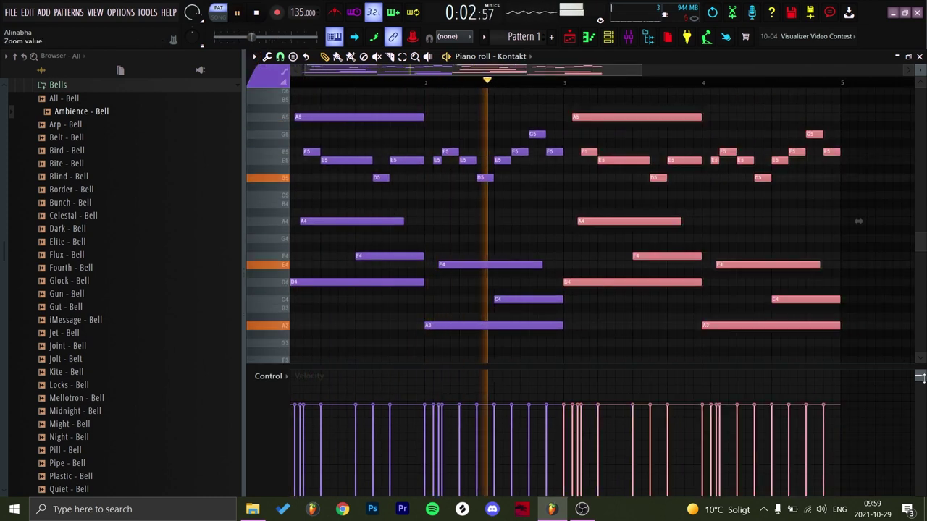
key(ctrl+z)
scroll(678, 236, up, 2)
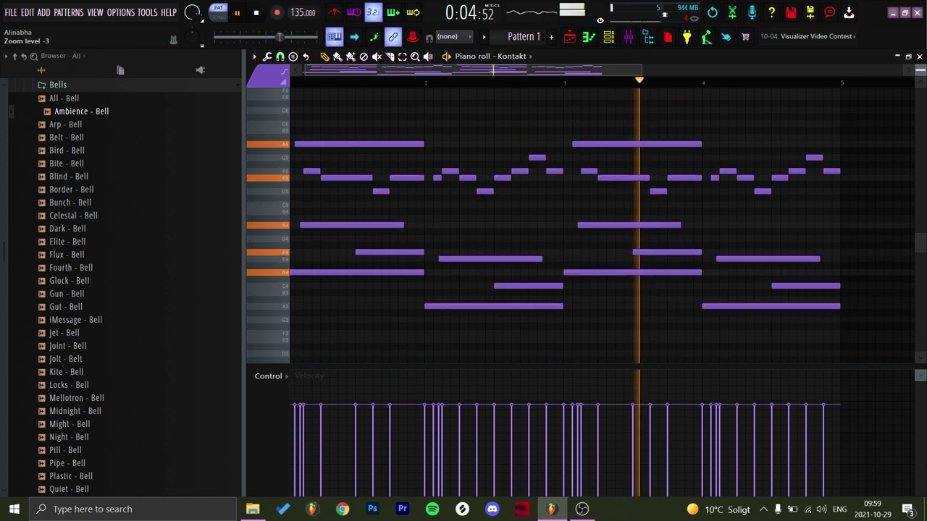
scroll(674, 304, down, 2)
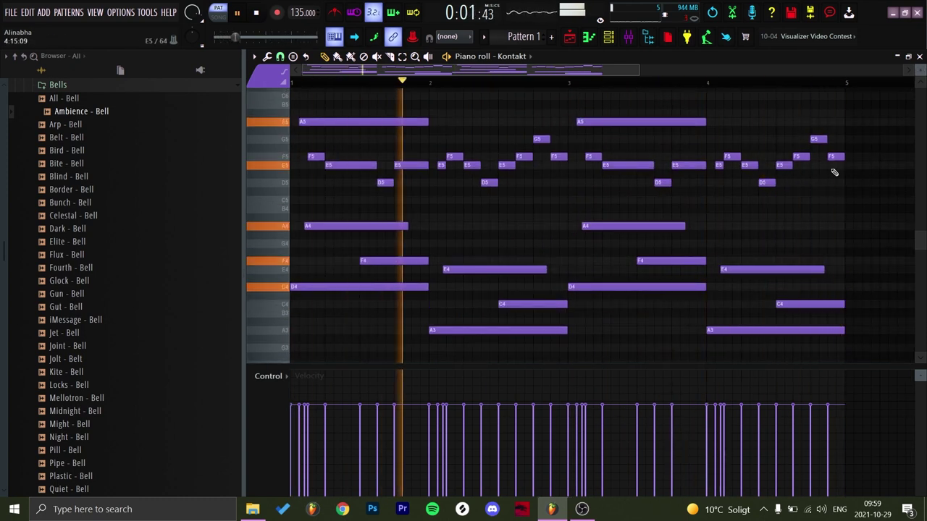
- Duplicate the four-bar melody into bars 5 to 8, raise the copy one octave, and deselect it
drag(838, 169, 807, 182)
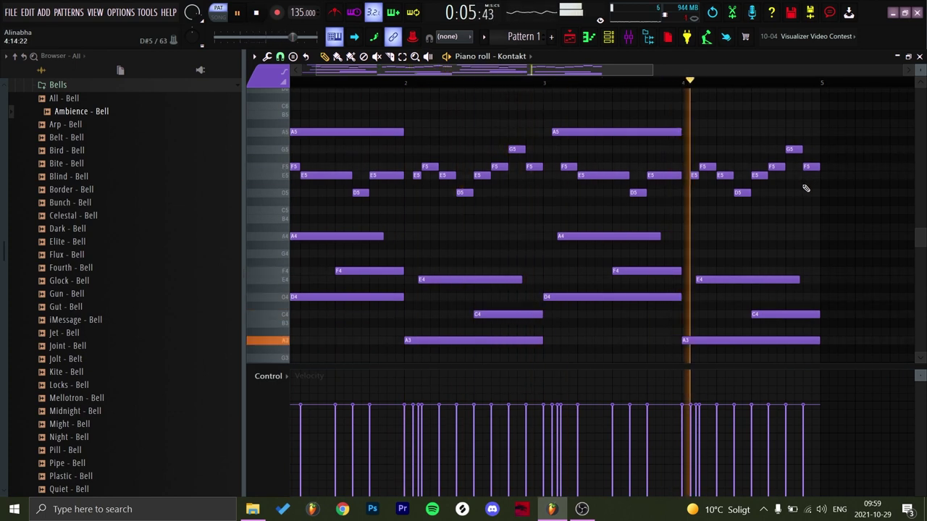
drag(806, 188, 701, 219)
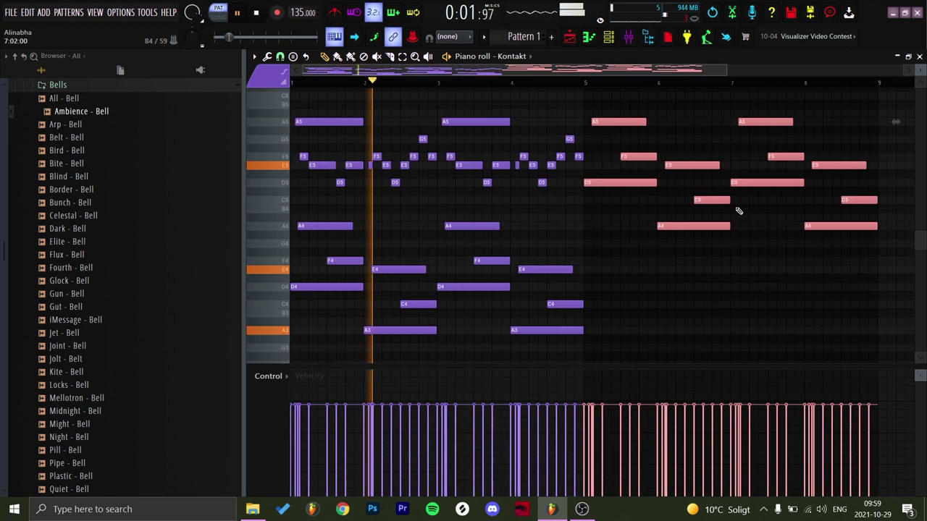
key(ctrl+d)
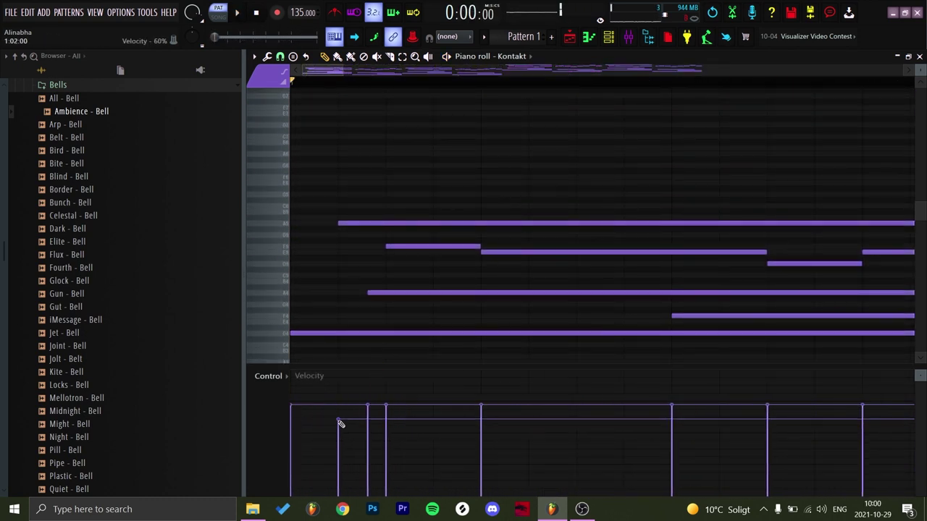
- Vary the note velocities in the opening bars, carry the same velocity pattern through the repeats to bar 8, and play it back
key(space)
mouse_move(340, 423)
mouse_down()
mouse_move(370, 433)
mouse_move(492, 421)
mouse_up()
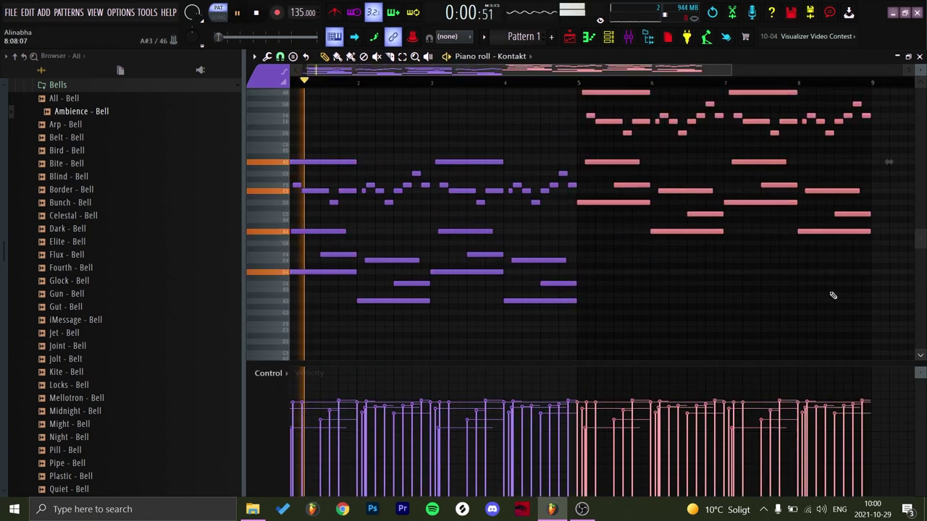
scroll(623, 268, down, 3)
click(693, 277)
scroll(687, 287, down, 3)
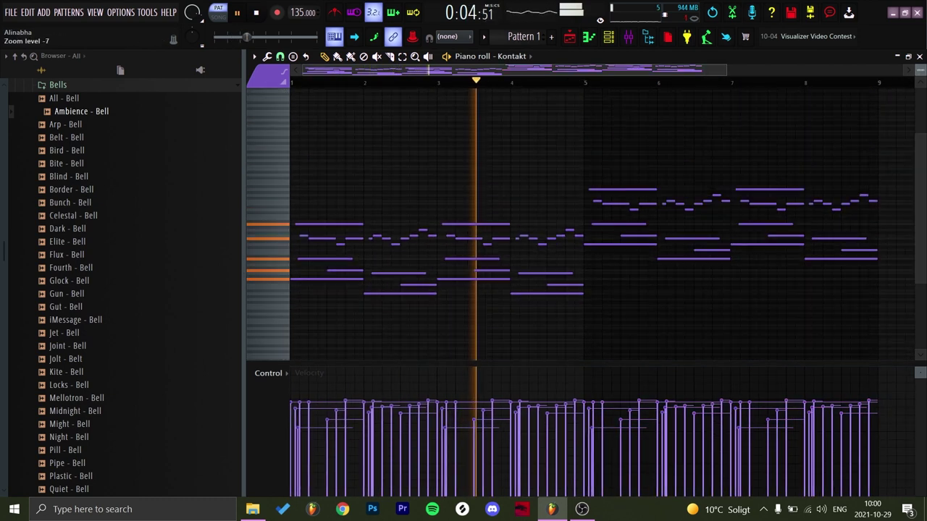
- Try Backmask in the second effect slot of Insert 1, following the parametric EQ, and play the pattern
scroll(599, 260, up, 3)
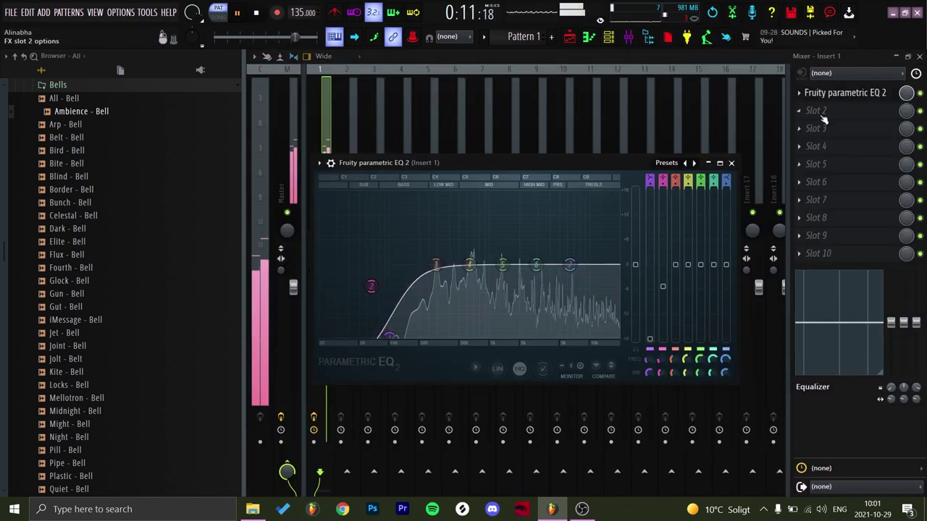
click(816, 110)
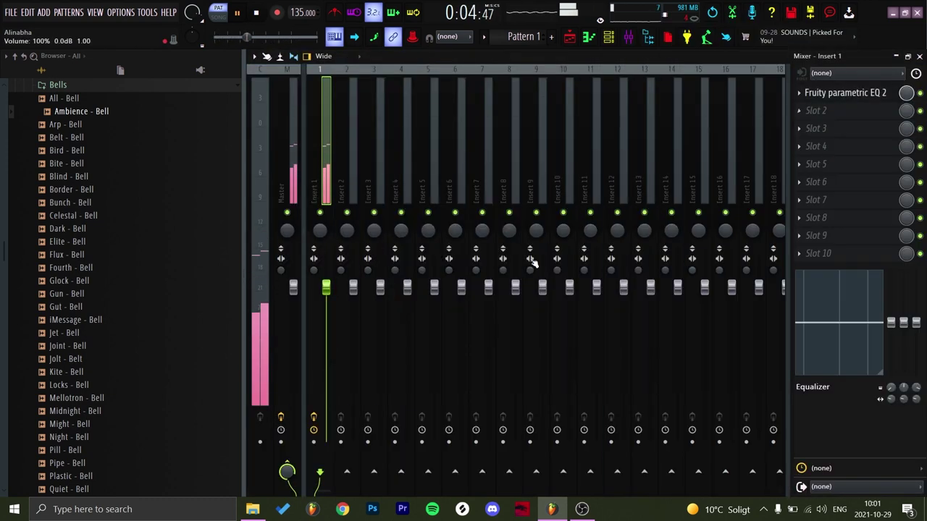
click(844, 93)
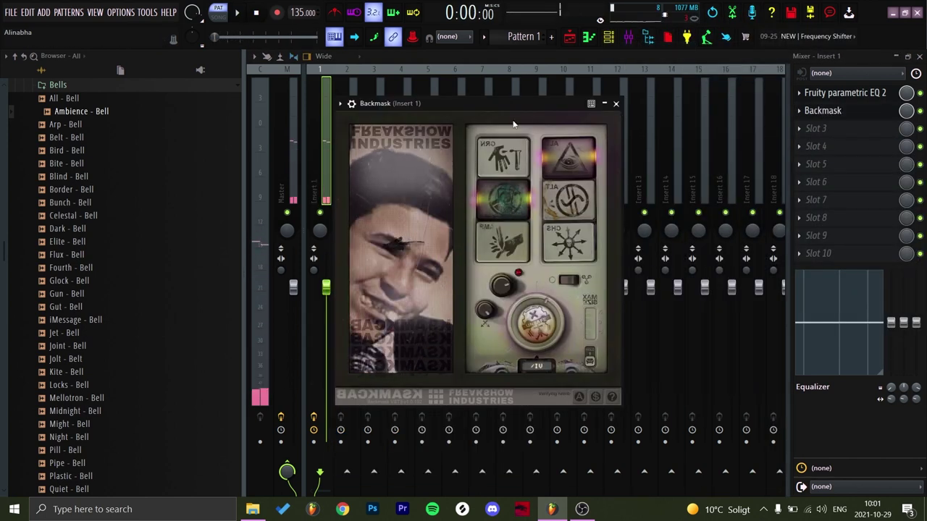
key(space)
- Replace Backmask with Ambience in Insert 1's second slot, and swap Blackhole for EchoBoy in the third slot
click(800, 111)
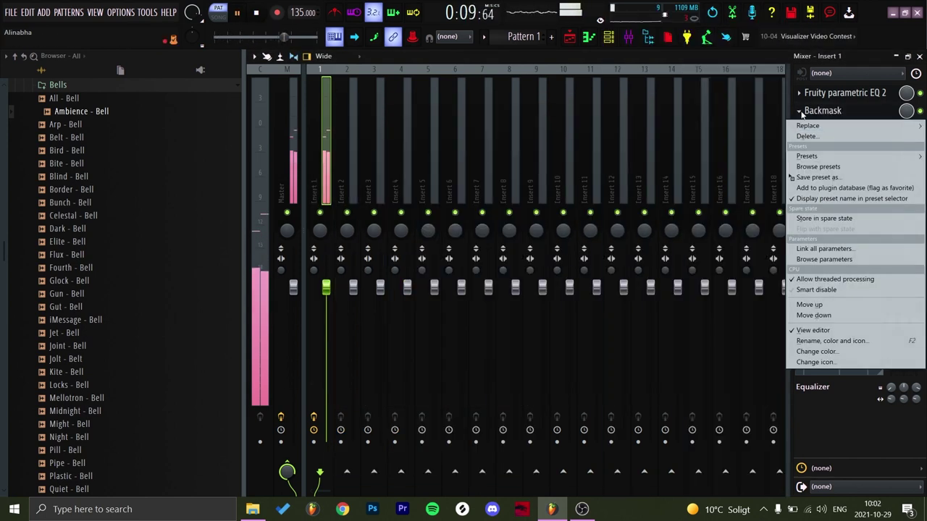
mouse_move(807, 125)
click(585, 227)
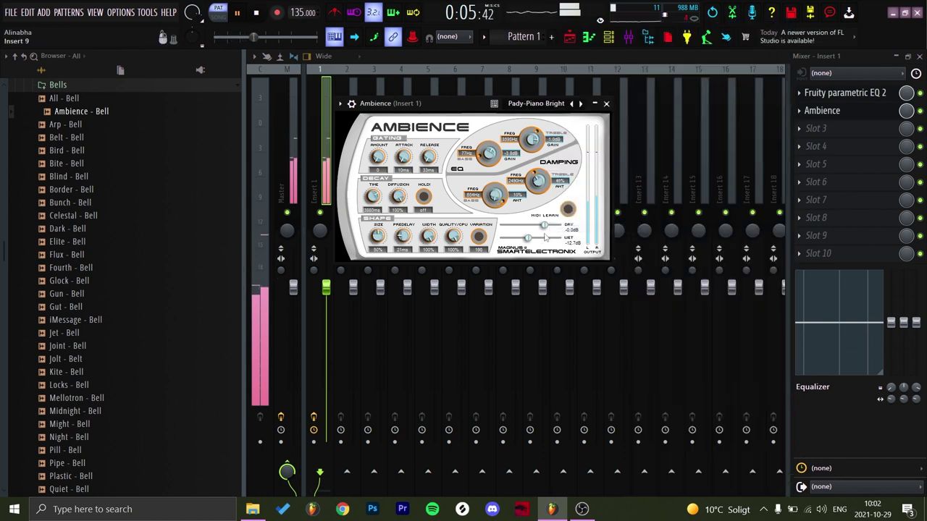
click(824, 147)
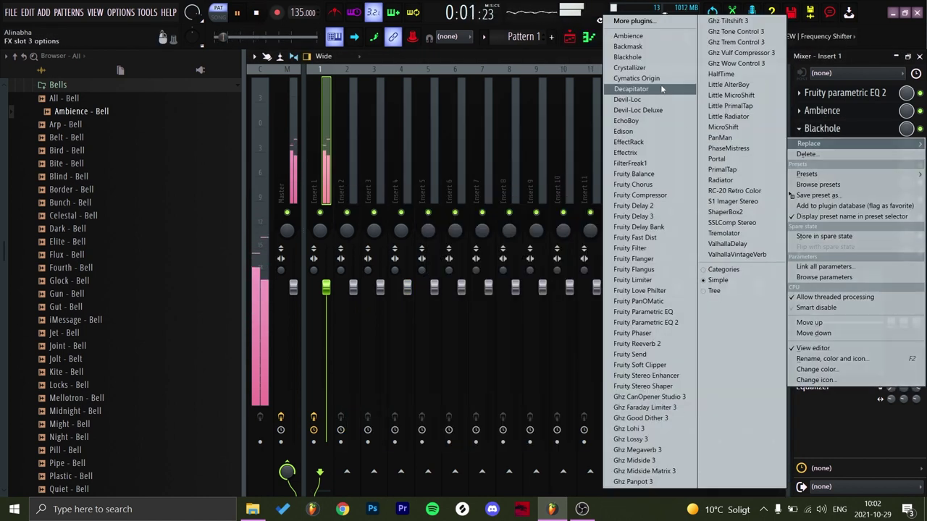
click(637, 120)
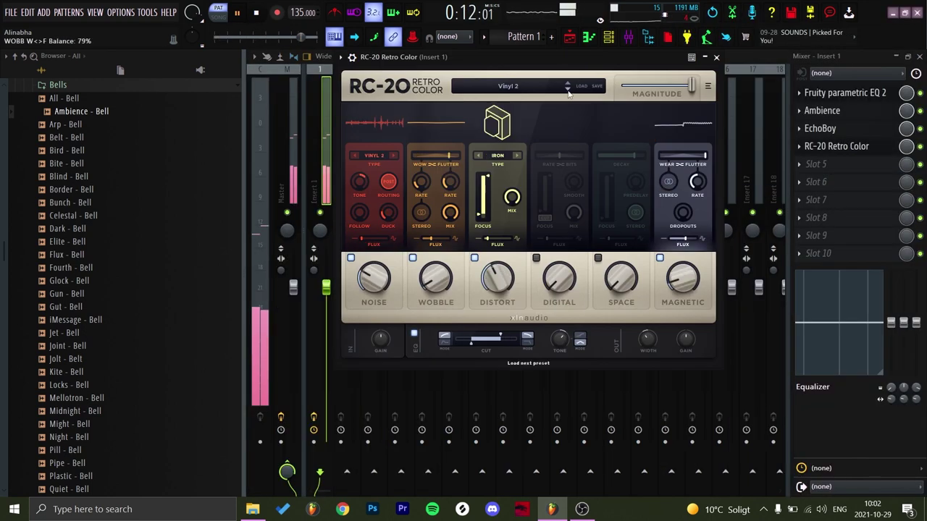
- Load the Vinyl 1 preset in RC-20 Retro Color with its noise module off, and close the mixer and open plugin windows
click(567, 89)
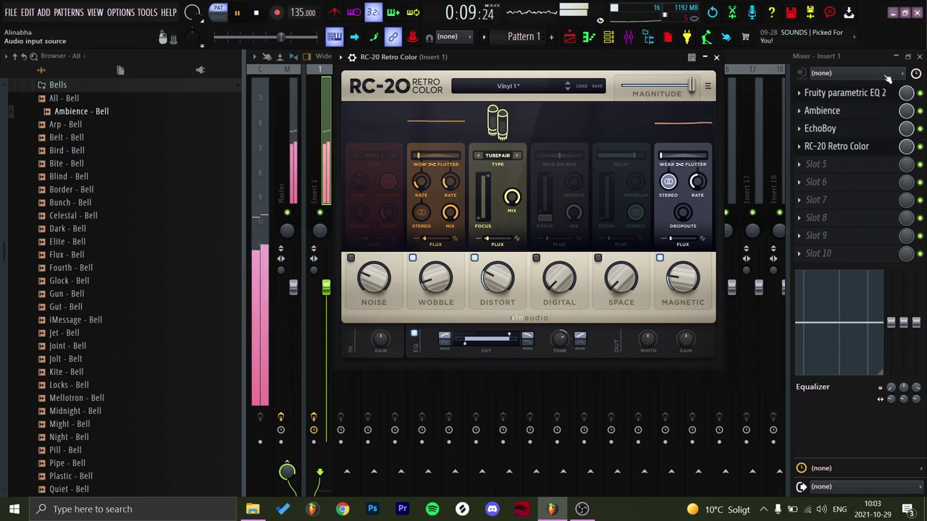
click(919, 57)
click(716, 58)
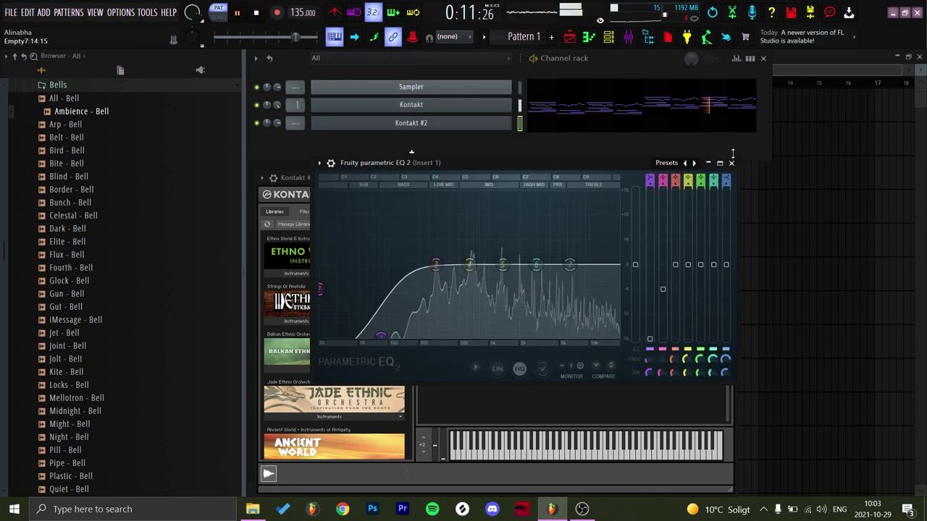
click(732, 163)
click(728, 178)
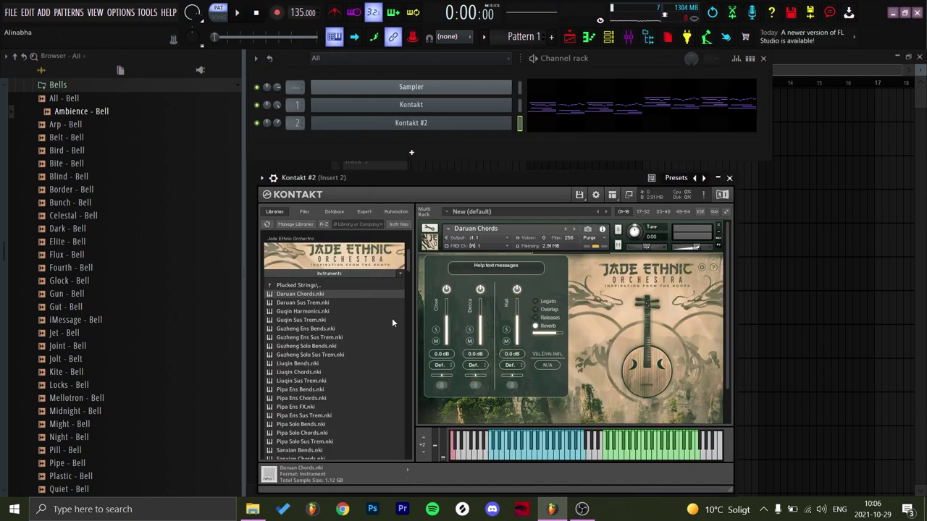
- Load the Daruan Sus Trem instrument from Jade Ethnic Orchestra into Kontakt #2 and open that channel's piano roll
drag(580, 276, 580, 277)
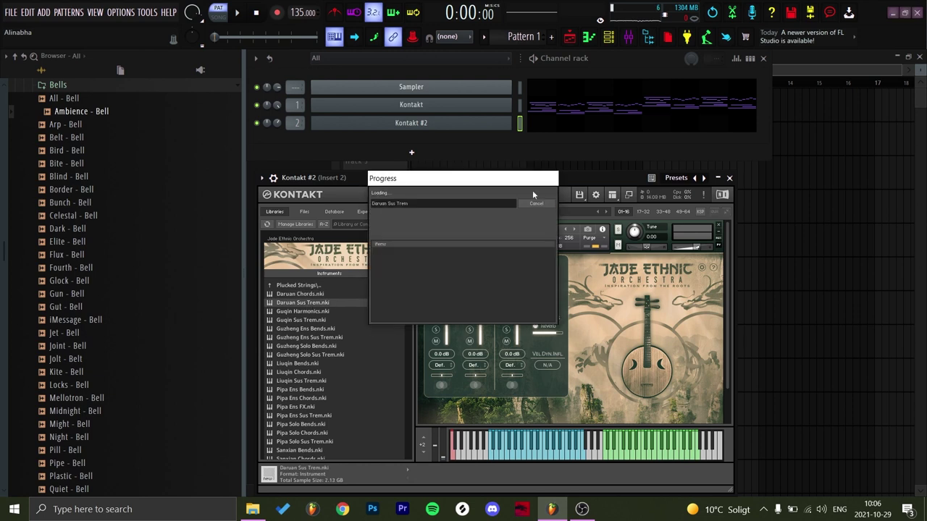
click(552, 125)
key(space)
- Chop a G5 note at the end of bar 2 into short repeats ending at bar 3, with steadily rising velocities
ctrl+scroll(394, 304, up, 2)
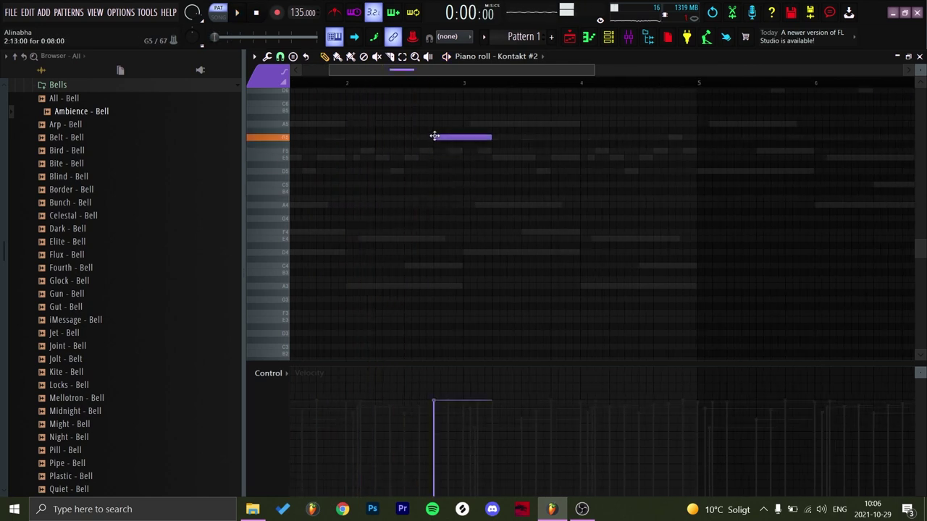
key(ctrl+u)
key(space)
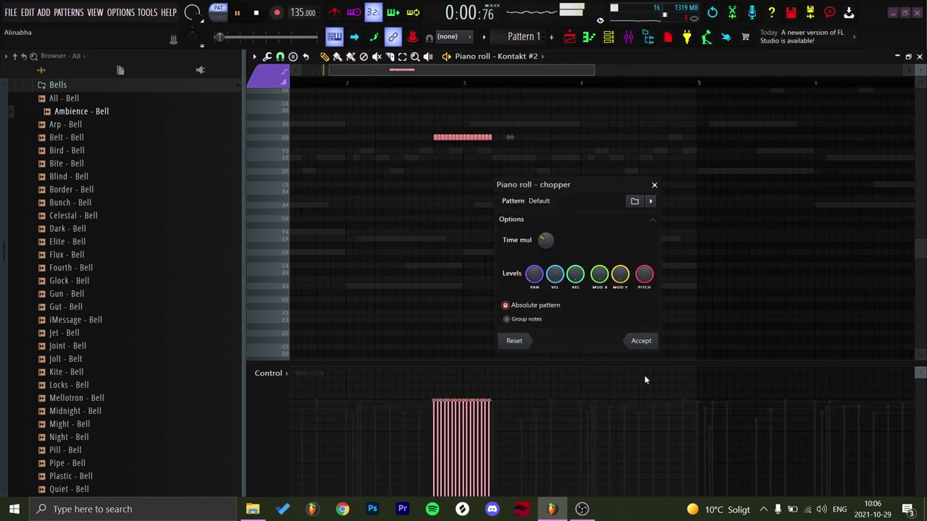
key(Return)
scroll(431, 186, up, 3)
right_click(559, 137)
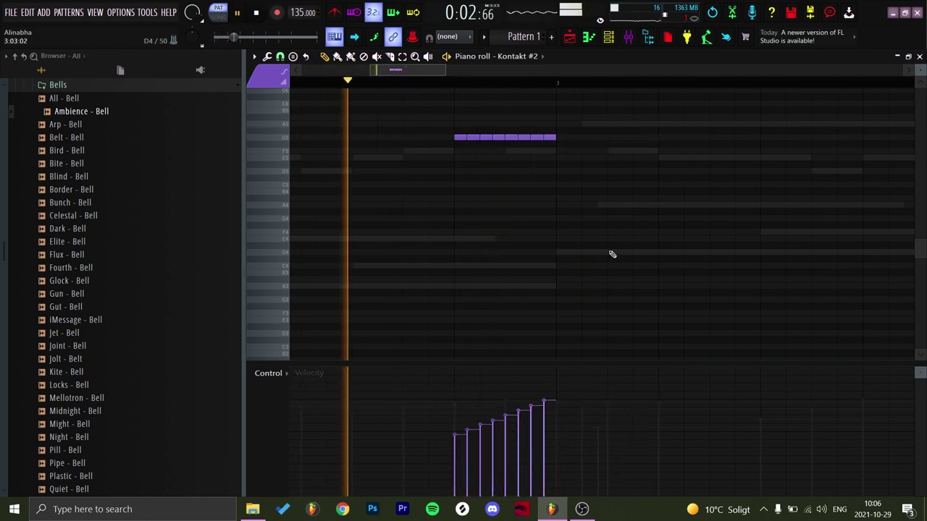
scroll(606, 249, down, 3)
key(space)
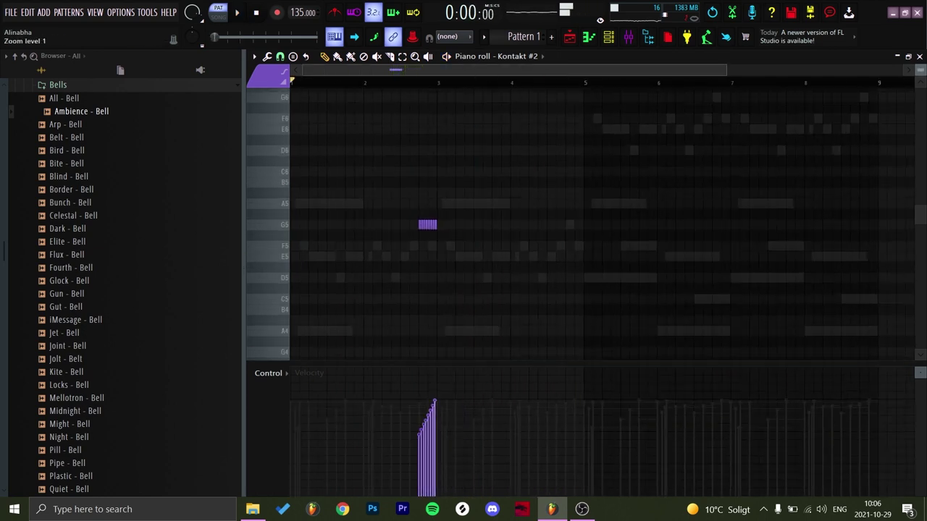
- Add a long A5 note at the start of bar 1, lasting about three quarters of the bar
scroll(377, 294, down, 2)
key(space)
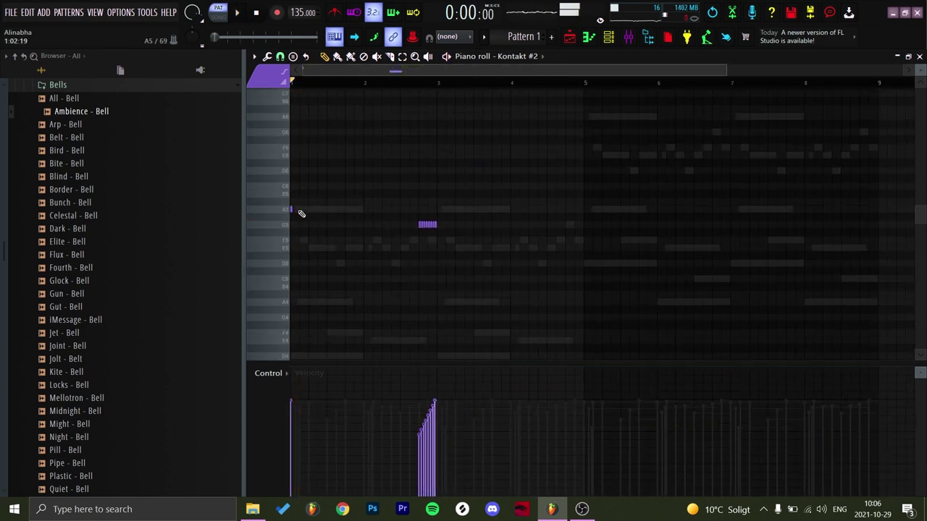
key(space)
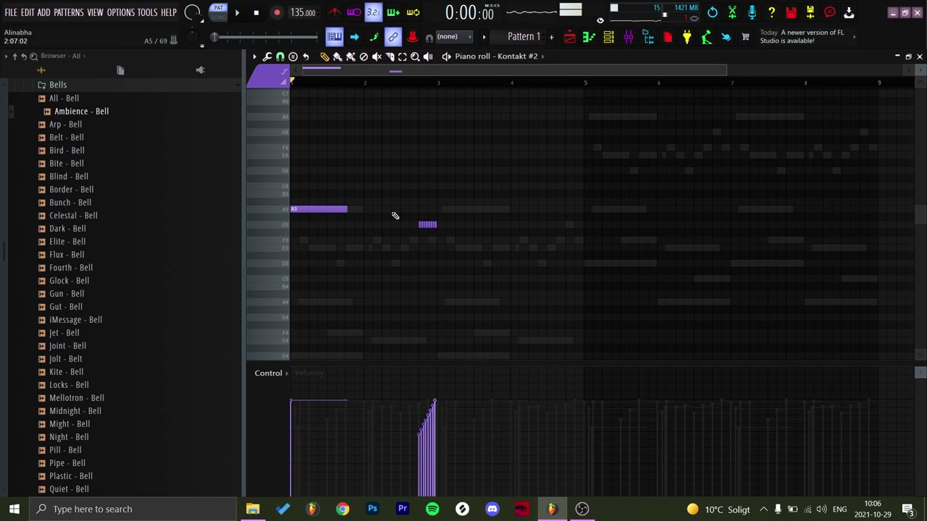
- Try transposing the added notes against the harp melody while playing the pattern
key(ctrl+Down)
key(space)
key(shift+Up)
key(shift+Up)
key(shift+Up)
key(space)
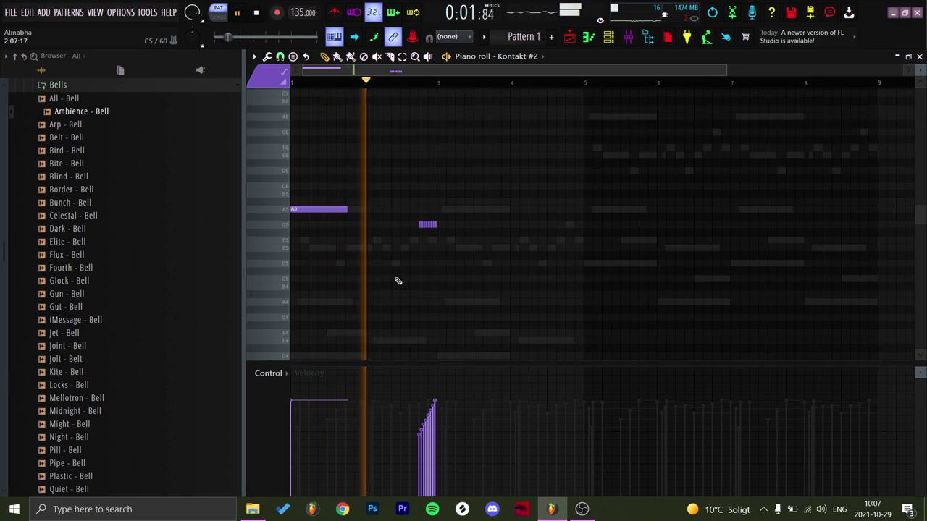
- Add a long D5 note in bar 2 and move it earlier to start on the second beat, ending around bar 3
key(space)
scroll(429, 276, up, 2)
scroll(394, 321, up, 3)
key(space)
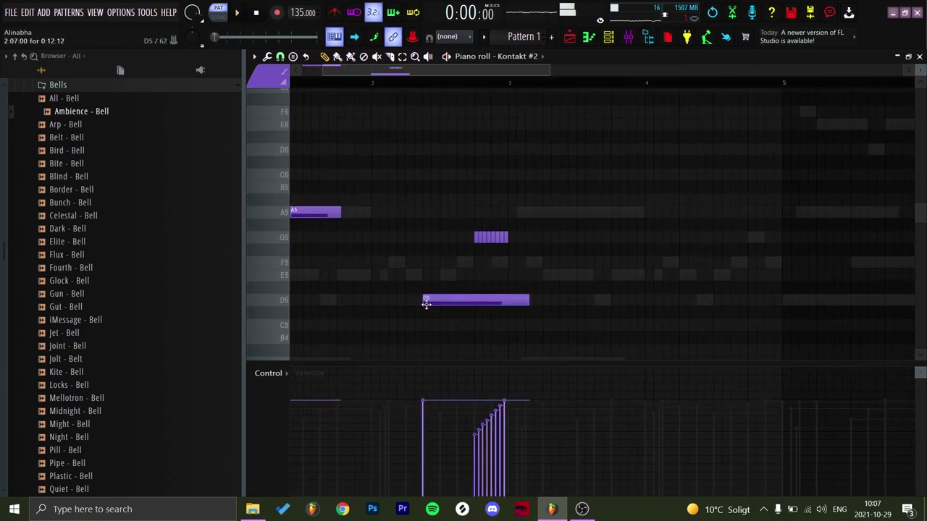
drag(526, 300, 511, 304)
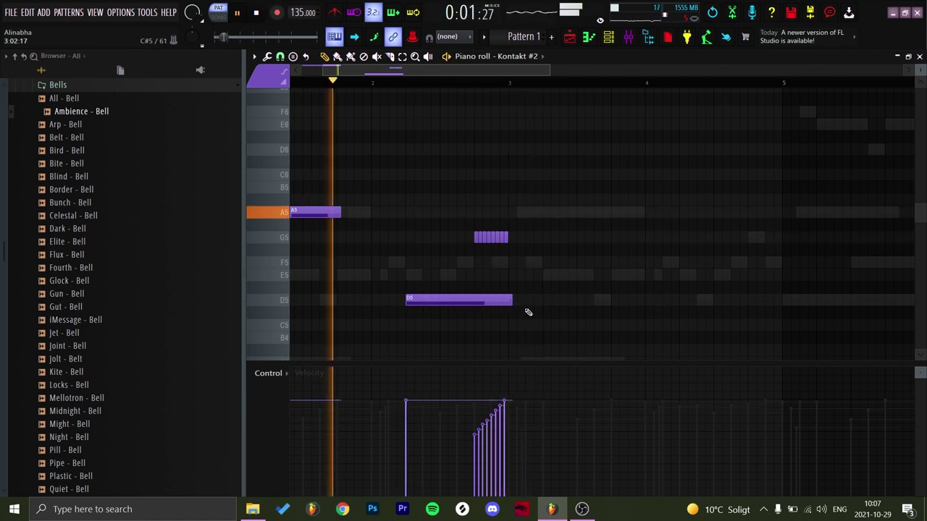
- Repeat the two-bar phrase through bar 8 and raise its long D5 notes to E5
key(space)
scroll(550, 307, down, 5)
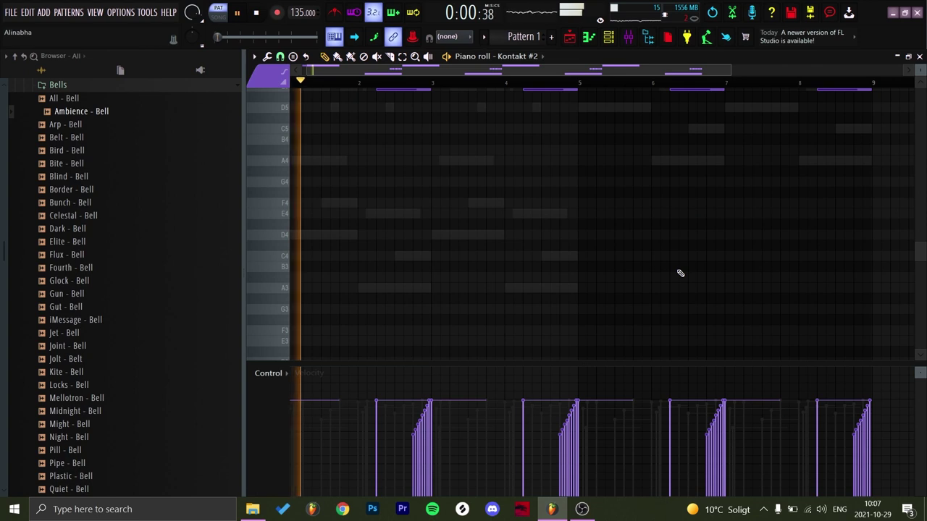
scroll(680, 273, up, 4)
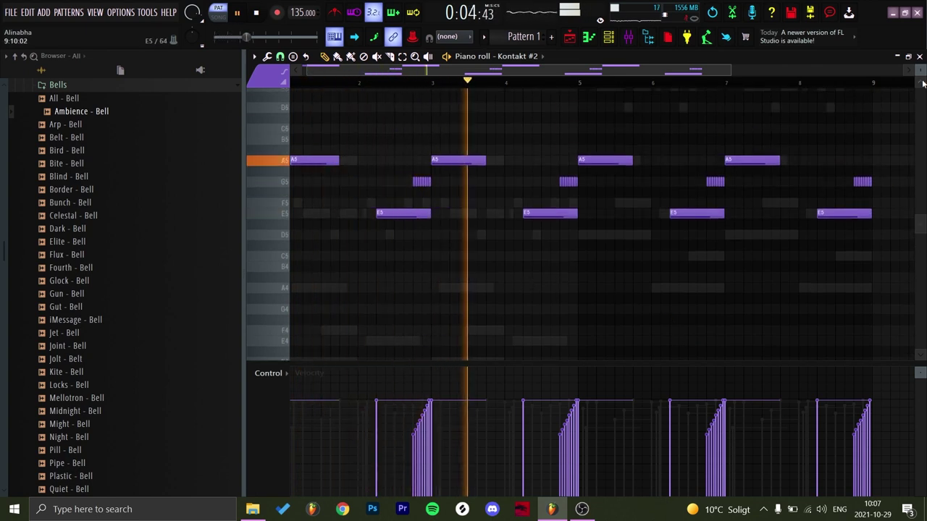
- Reopen the Kontakt #2 piano roll and listen to the repeated phrase from near the end of bar 3
click(920, 57)
key(F7)
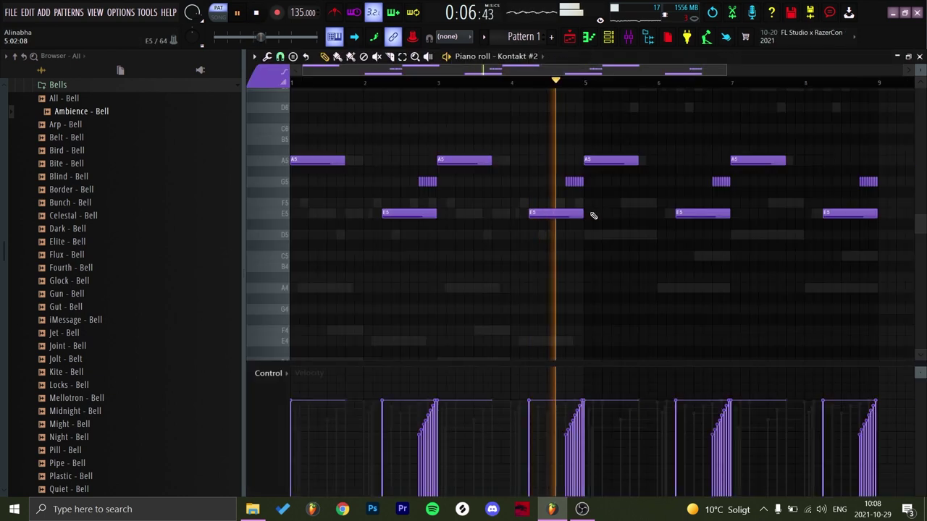
click(501, 83)
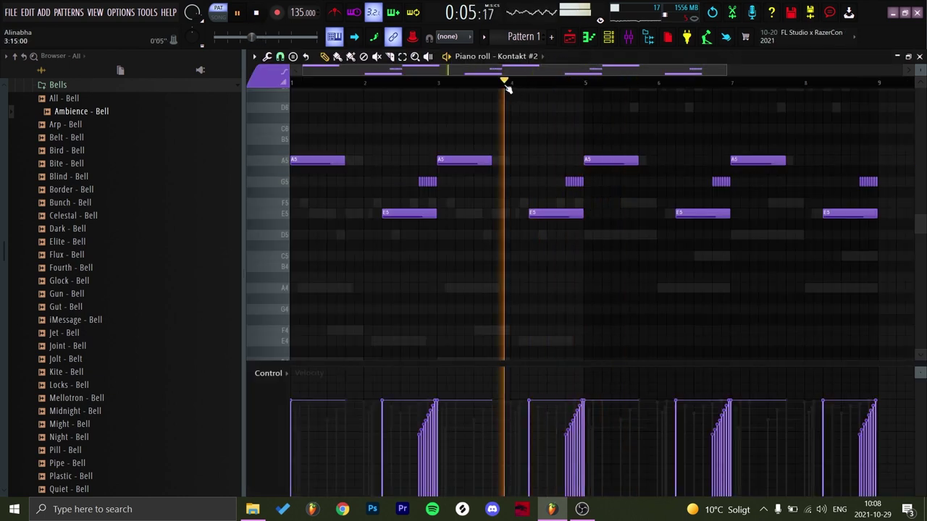
key(space)
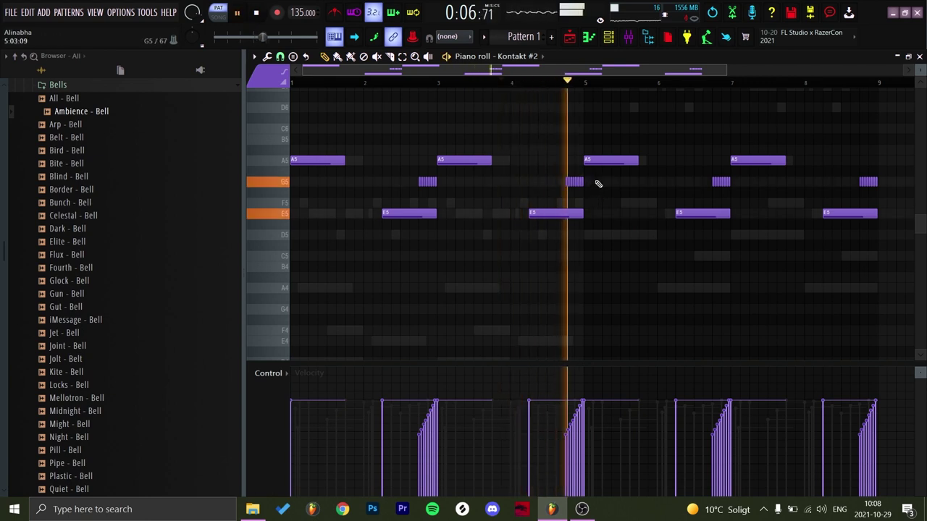
scroll(662, 180, up, 1)
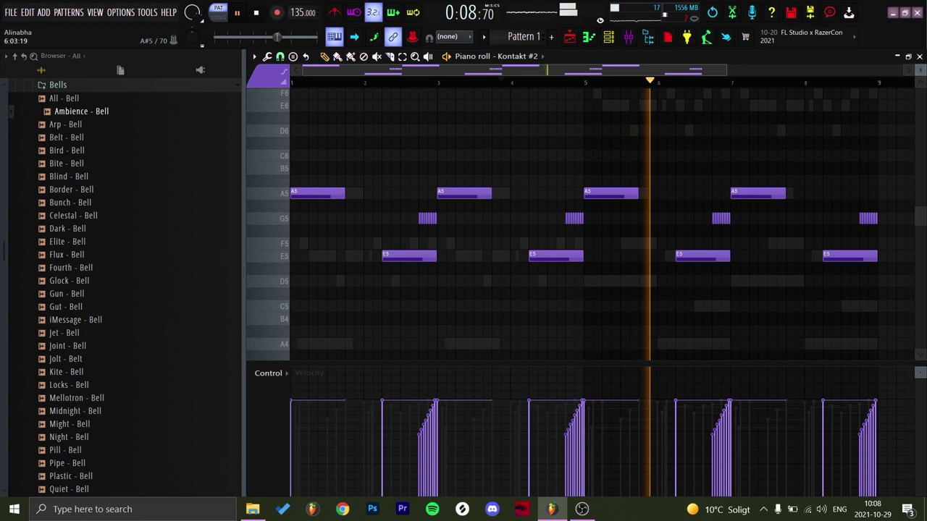
scroll(763, 108, down, 2)
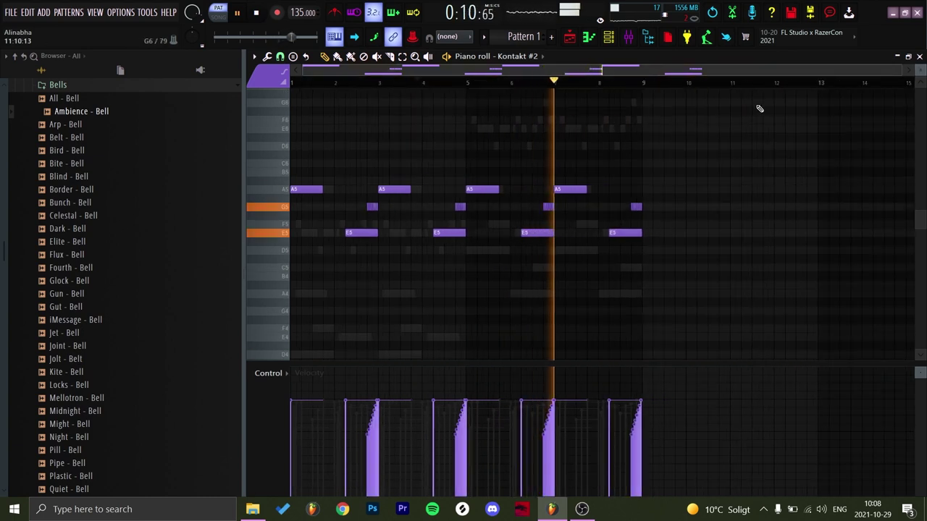
scroll(724, 123, down, 2)
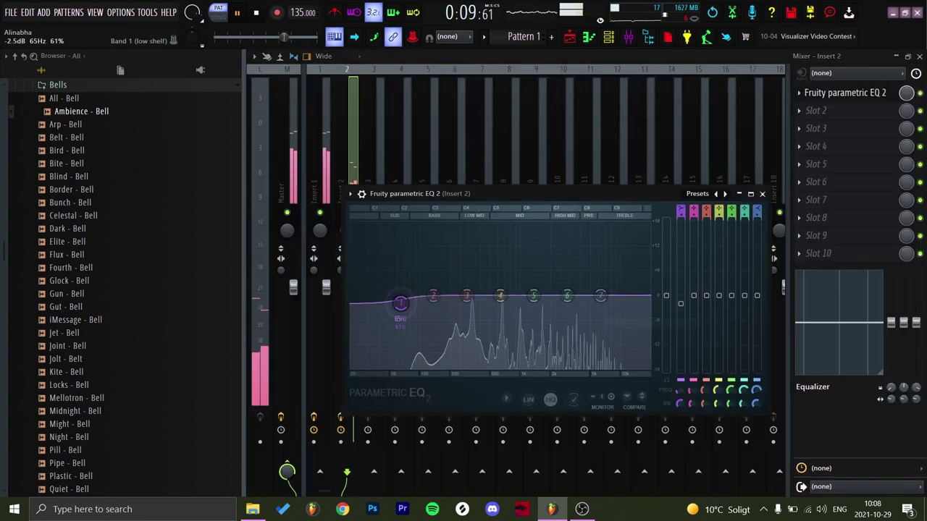
- Cut Insert 2's lows with Fruity parametric EQ 2 and add ValhallaVintageVerb with 35.6% mix, 2.63 s decay and 410 Hz low cut
drag(399, 306, 430, 367)
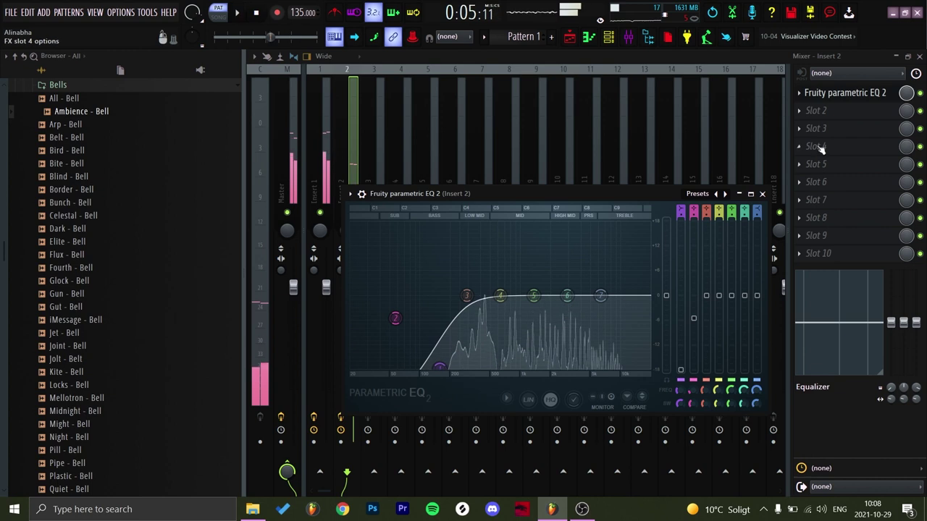
click(816, 110)
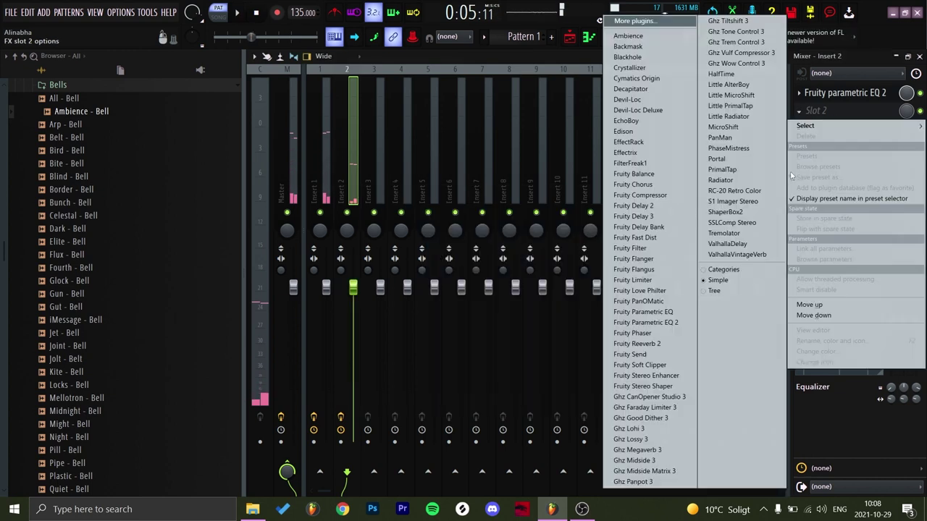
click(738, 255)
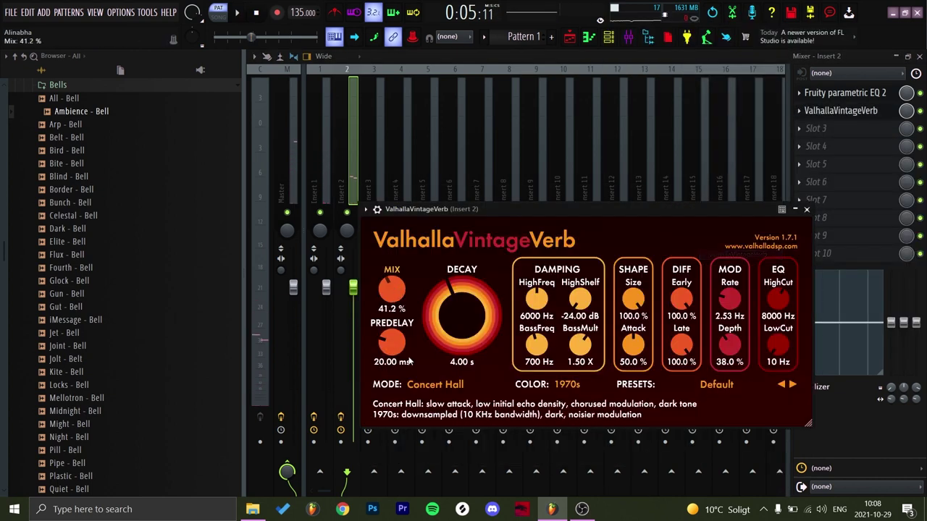
drag(463, 293, 464, 297)
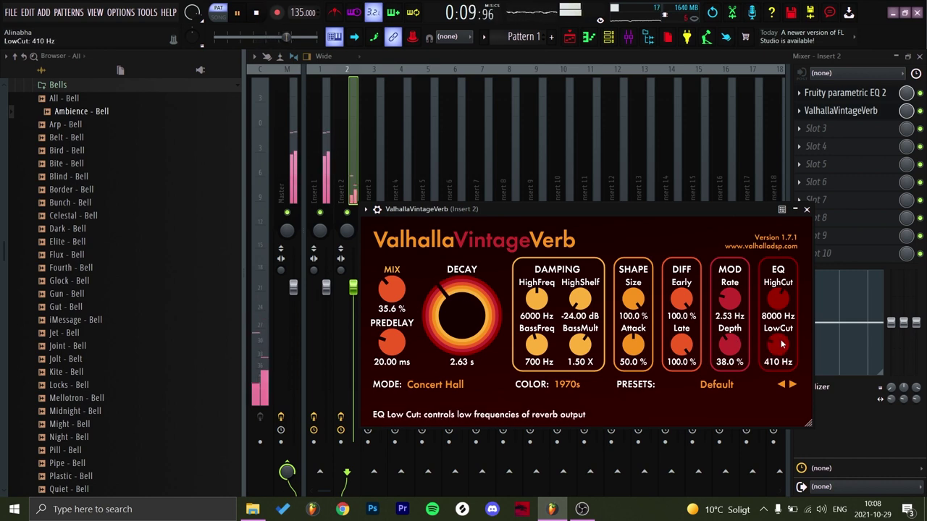
click(807, 210)
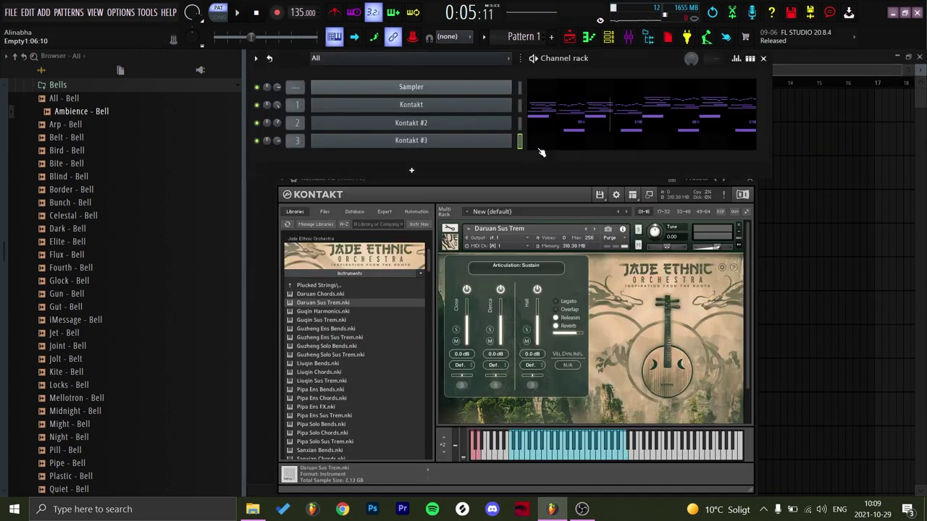
- Place a D5, A5 and F6 chord in bar 1 of Kontakt #3 and slightly strum its note starts, preserving the note ends
click(540, 147)
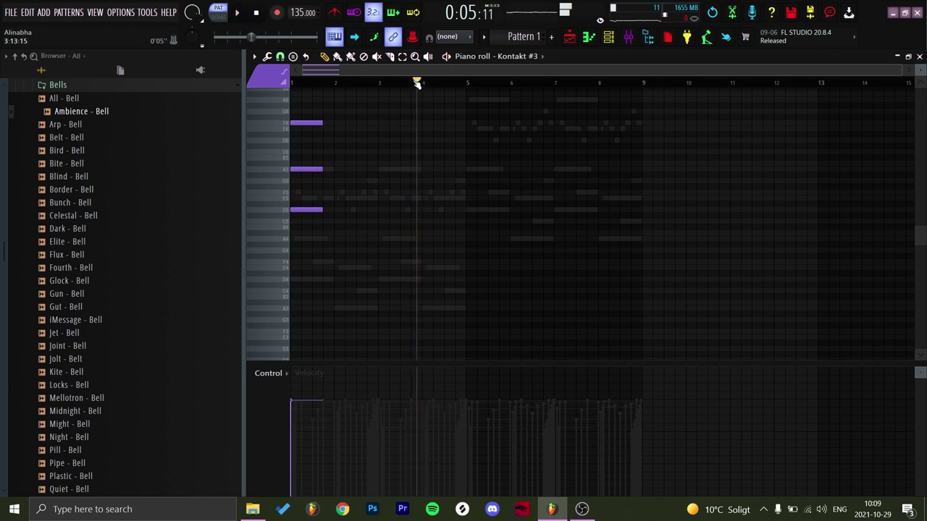
key(alt+s)
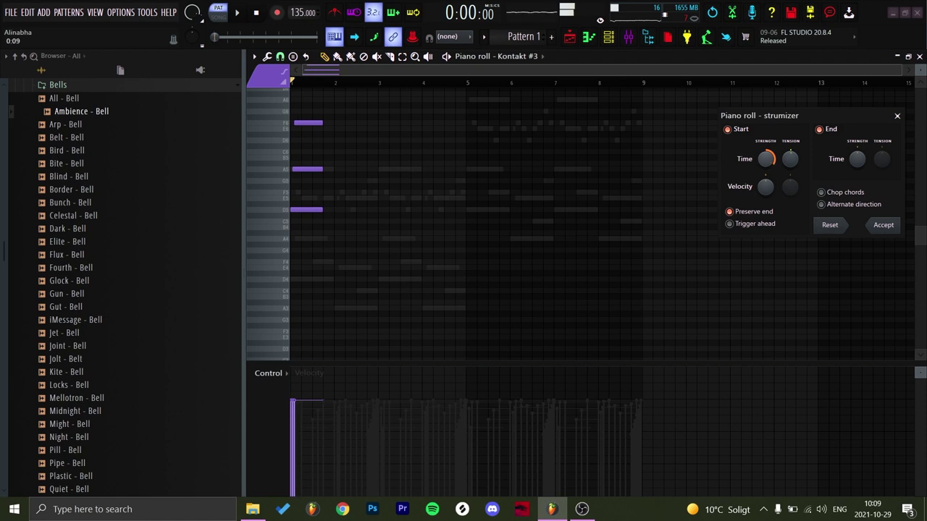
click(883, 226)
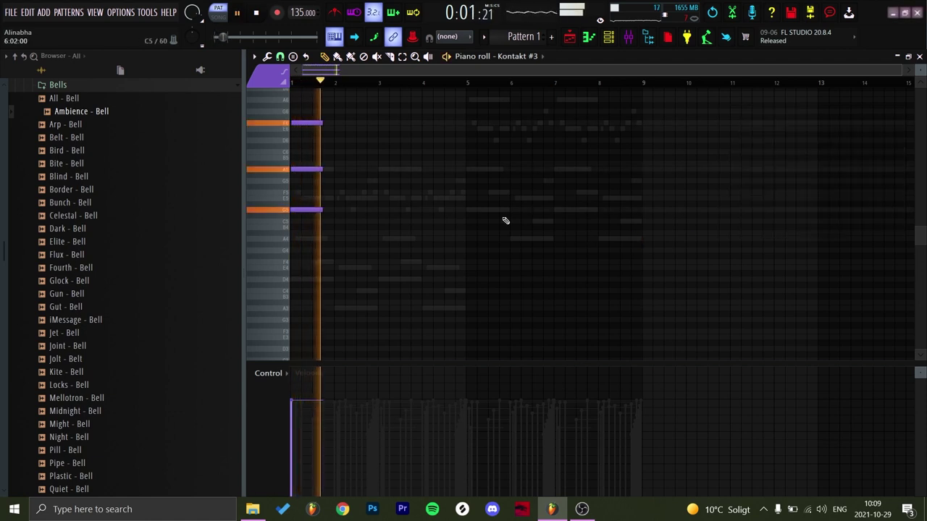
- Copy the bar 1 chord to the start of bar 2 and lower the copy by 17 semitones
drag(368, 271, 255, 114)
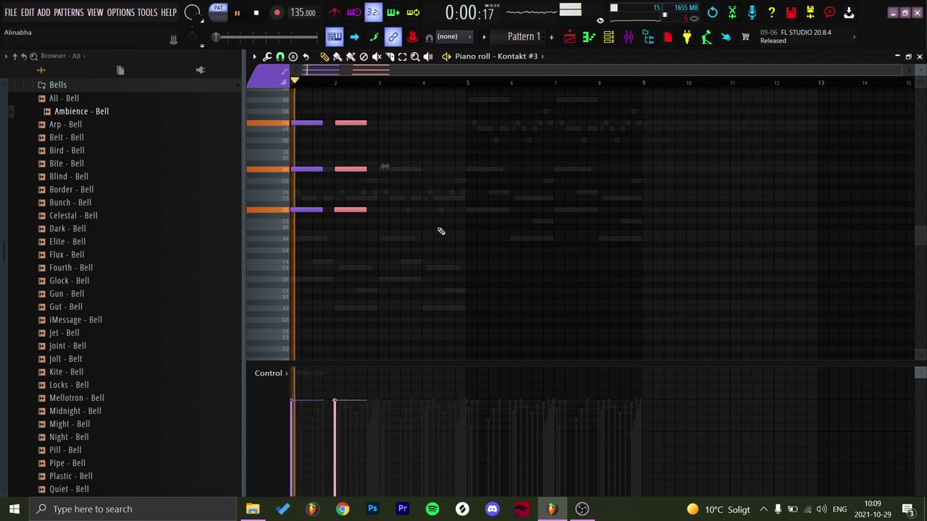
key(Down)
key(Down)
key(Down)
key(Down)
key(Down)
key(Down)
key(Down)
key(Down)
key(Down)
key(Down)
key(Down)
key(Down)
key(Down)
key(Down)
key(Down)
key(Down)
key(Down)
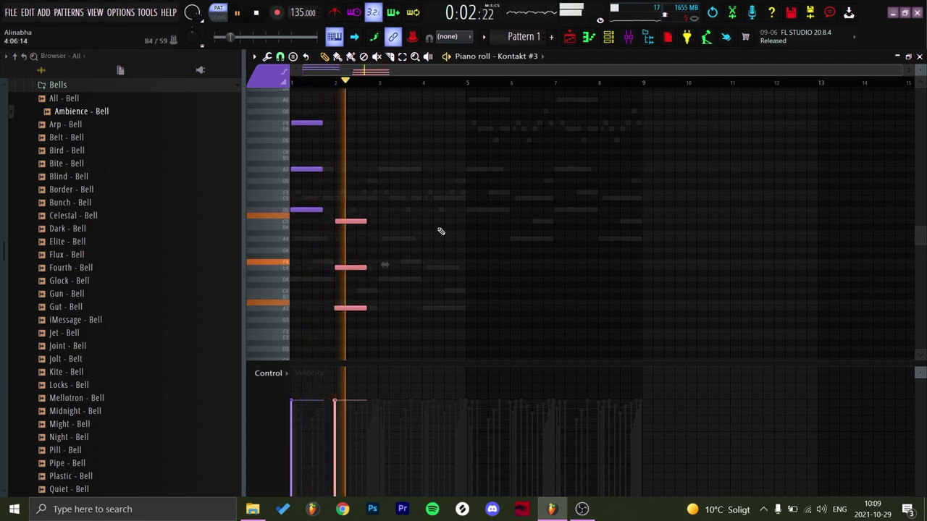
click(441, 228)
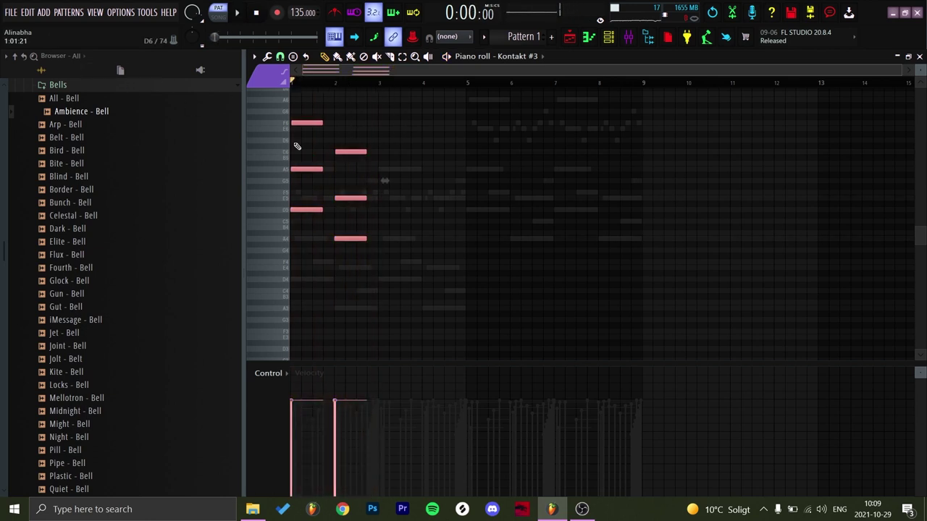
- Add a second chord halfway through bar 2, raise both bar 2 chords an octave, and repeat the two bars through bar 4
ctrl+scroll(297, 147, up, 2)
key(space)
drag(478, 258, 495, 266)
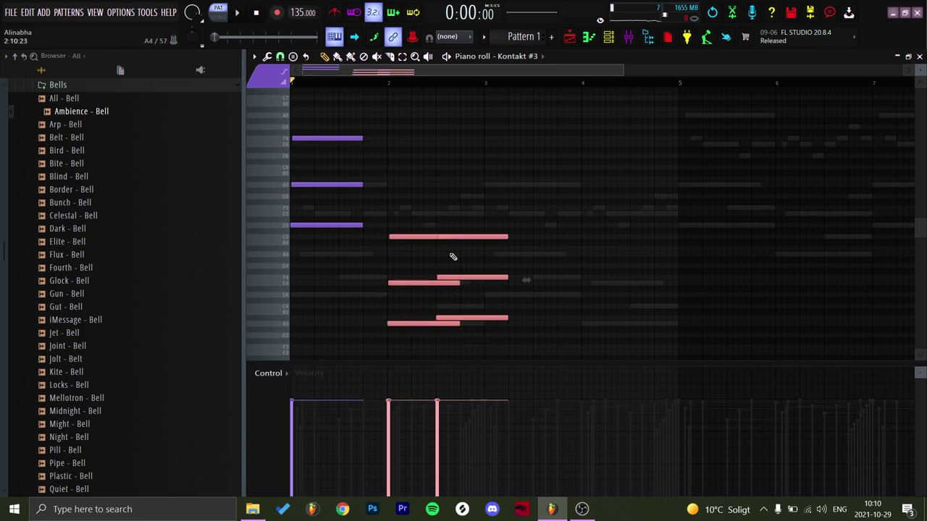
key(ctrl+Up)
key(space)
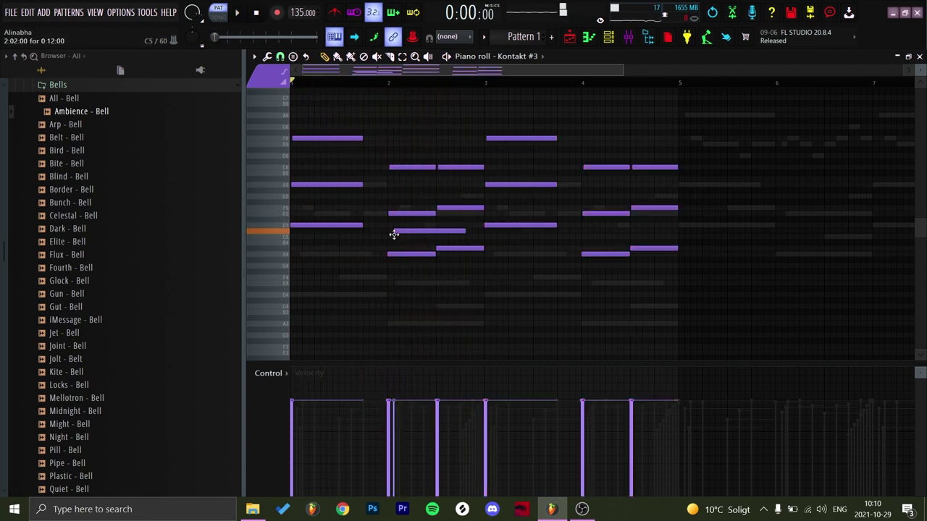
- Remove the second chords from bars 2 and 4 and shorten every remaining chord to half a bar
key(space)
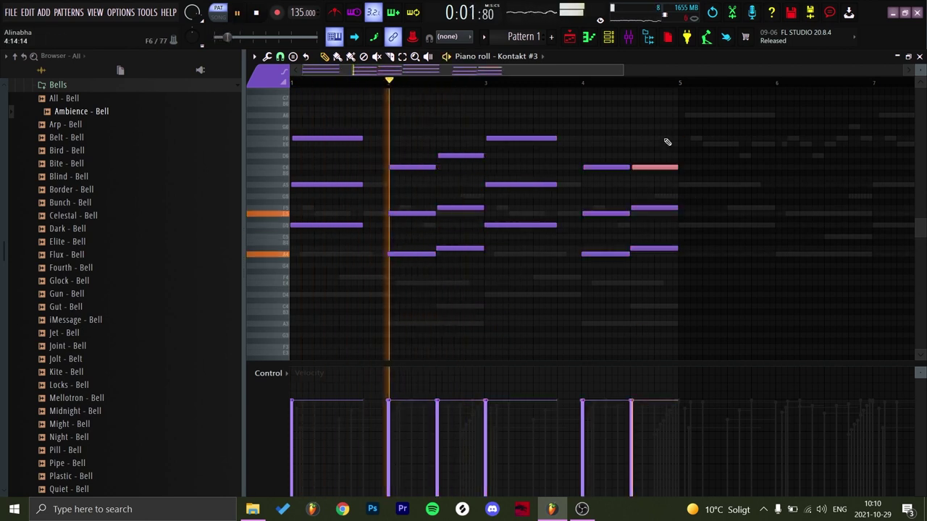
right_click(441, 162)
drag(441, 161, 637, 168)
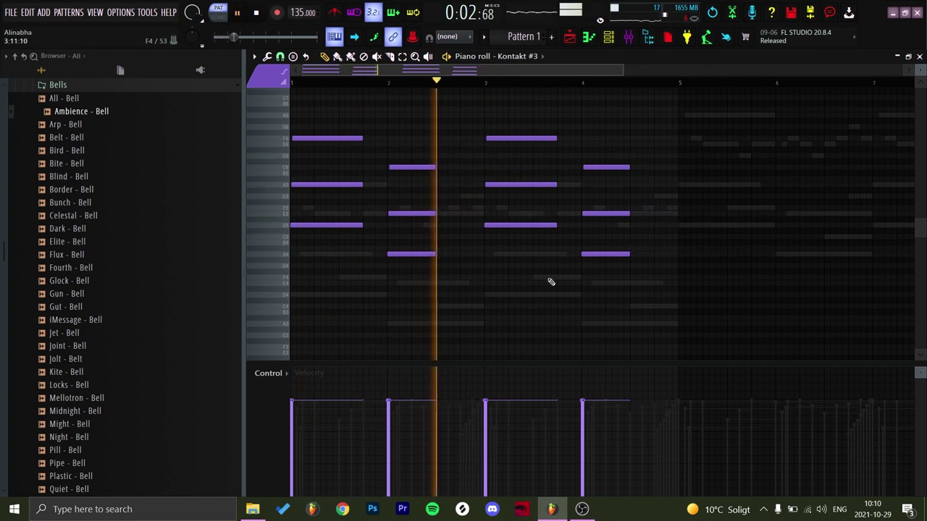
key(space)
key(ctrl+z)
key(ctrl+z)
key(ctrl+z)
key(space)
click(347, 152)
scroll(357, 135, up, 2)
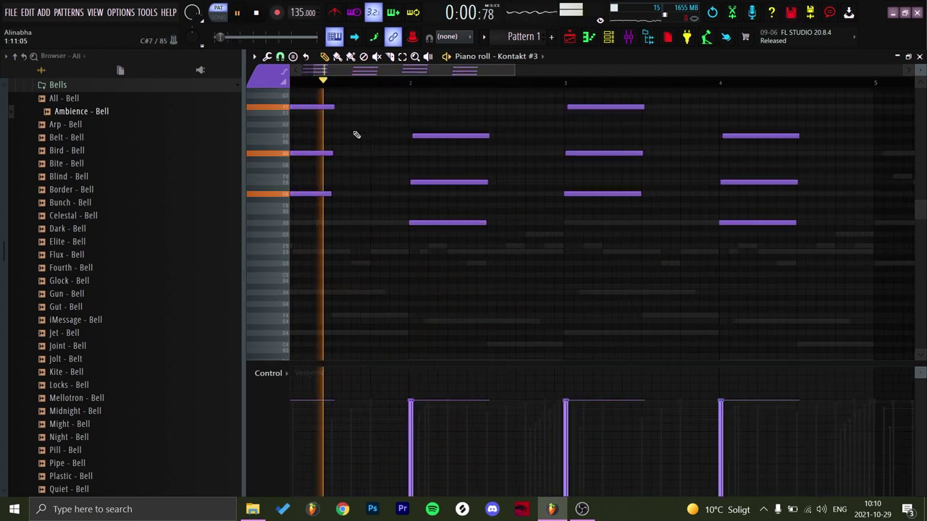
- Add one-beat melody notes to Kontakt #3: E6 on beat four of bar 1 and A5 on beat two of bar 2
key(space)
scroll(490, 184, up, 3)
click(483, 182)
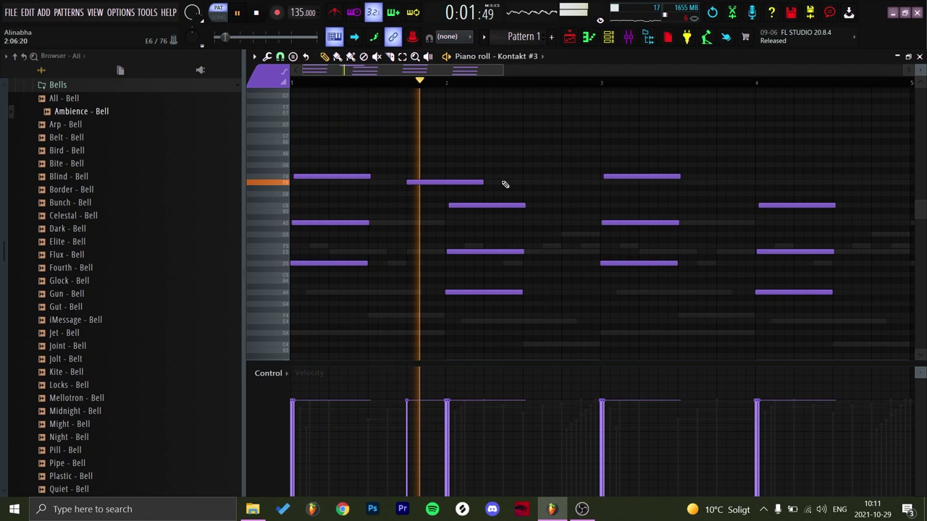
scroll(557, 217, up, 2)
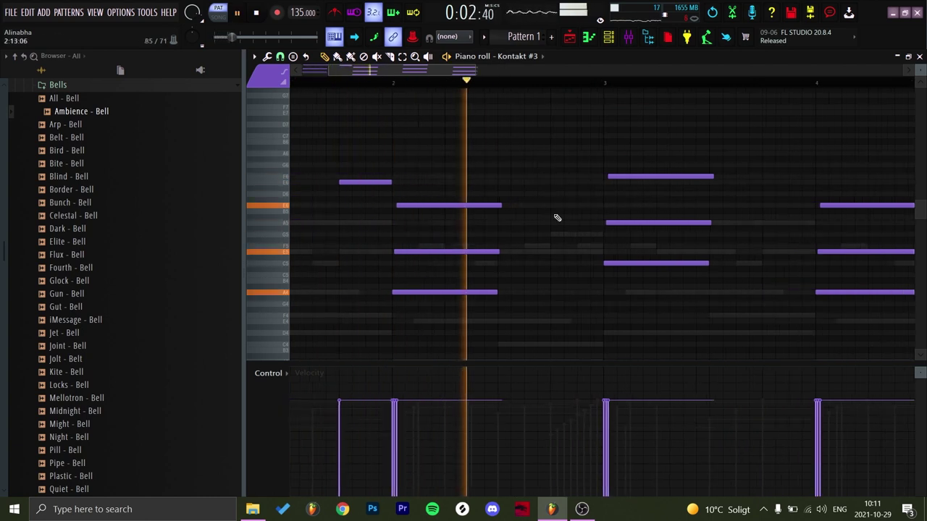
click(455, 223)
key(space)
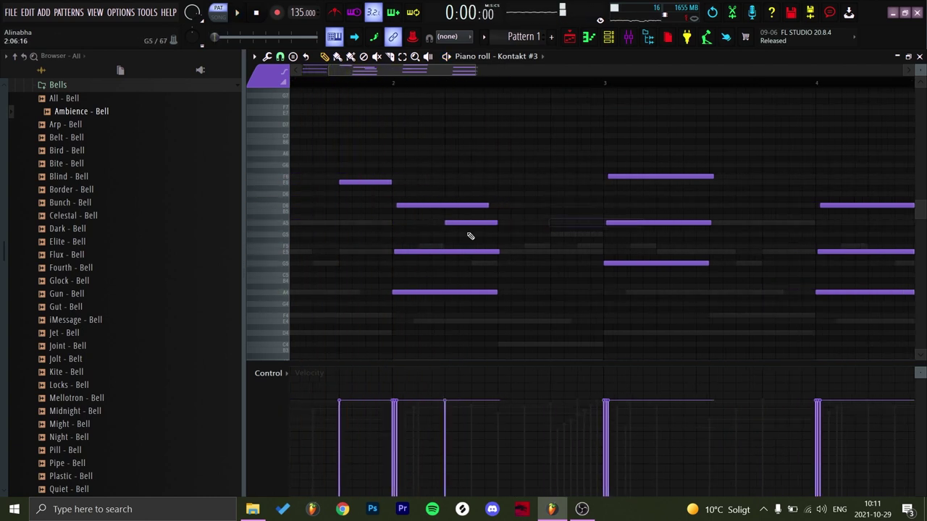
- Add a one-beat A5 note at the end of bar 2 and repeat the chord phrase through bar 8
click(554, 225)
scroll(514, 178, down, 4)
key(space)
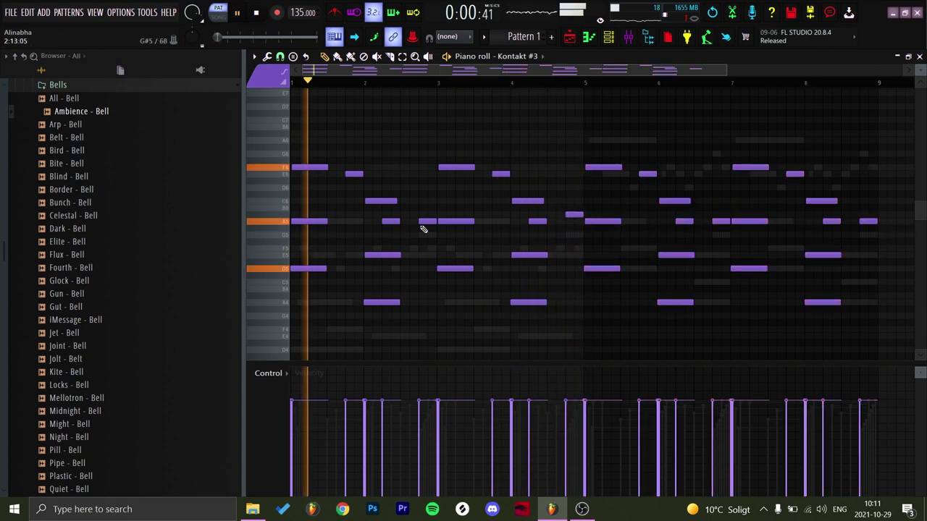
- Set the last-beat notes of bars 2, 4, 6 and 8 to C6, play the phrase and leave the piano roll
key(ctrl+Up)
key(ctrl+Down)
key(space)
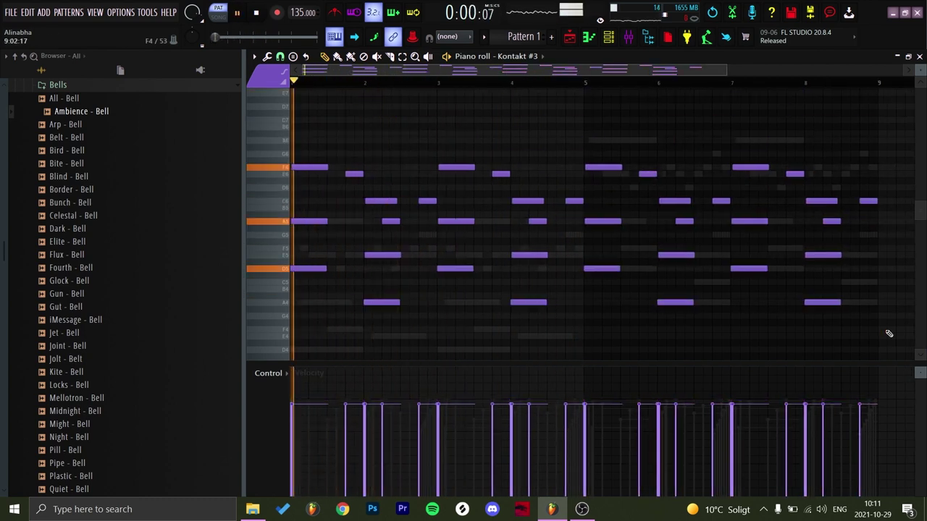
click(920, 55)
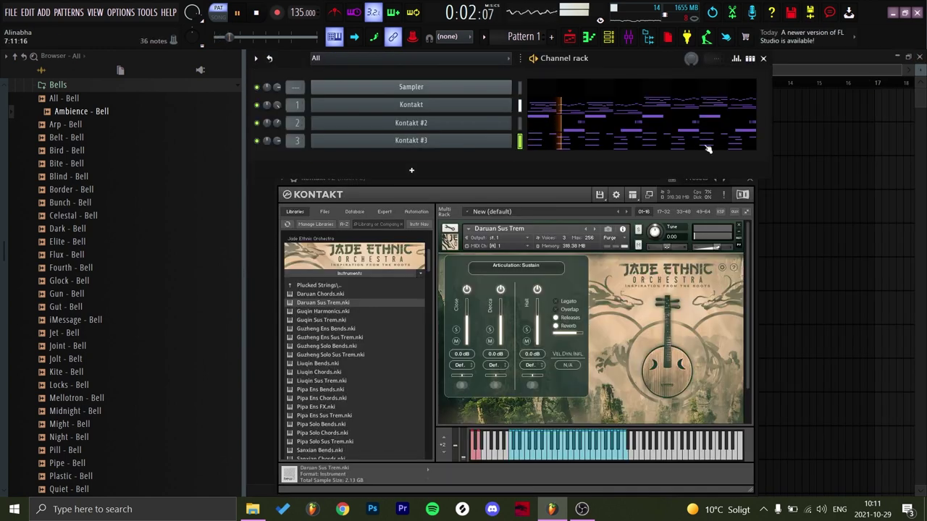
- Add Fruity parametric EQ 2 to Insert 3 and cut the low frequencies with a steep band 1 high-pass
click(632, 38)
key(space)
click(835, 92)
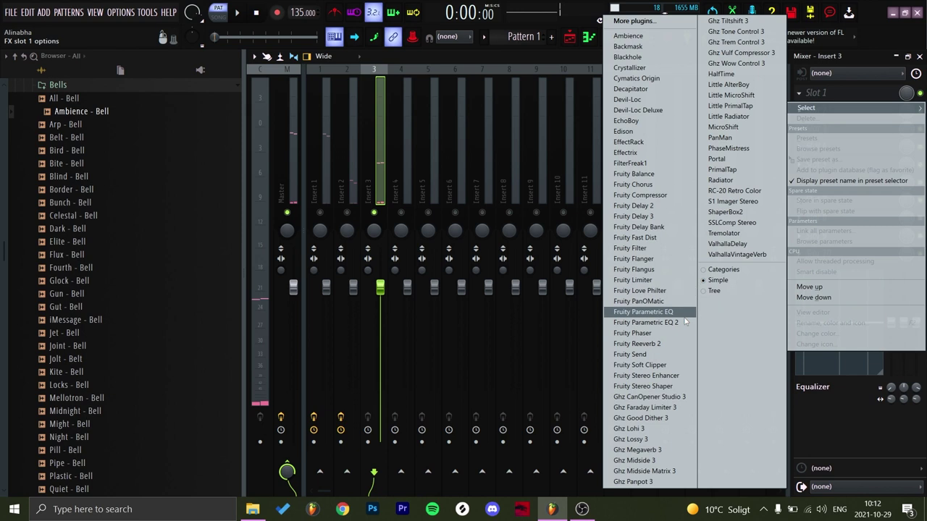
click(644, 323)
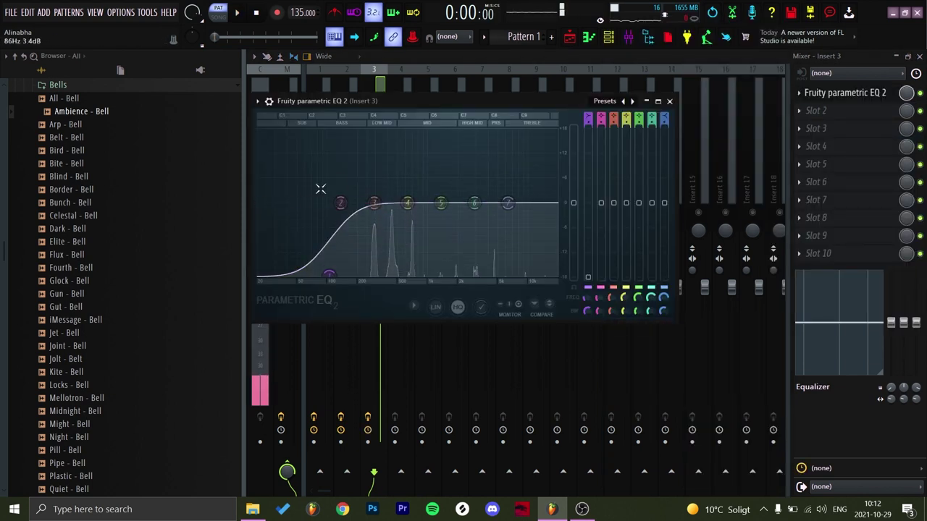
drag(321, 189, 417, 233)
right_click(577, 239)
click(590, 243)
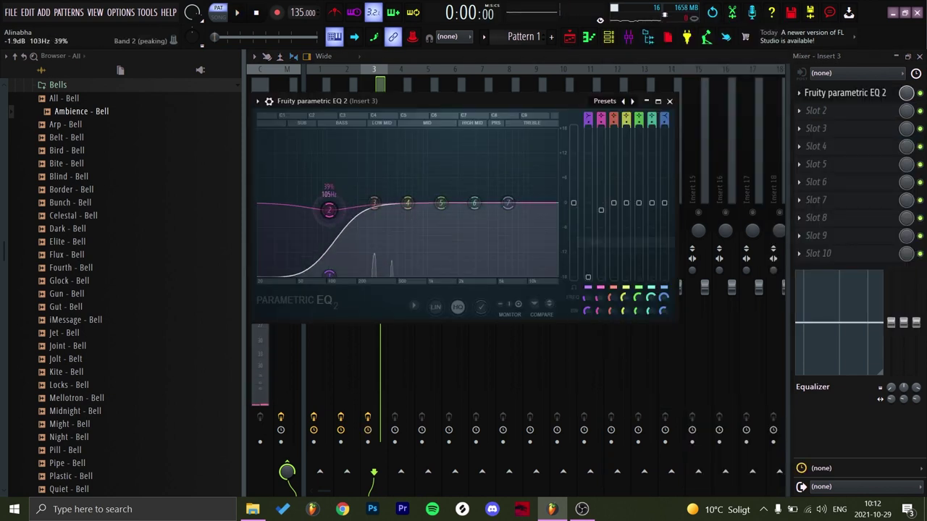
key(space)
drag(328, 273, 315, 233)
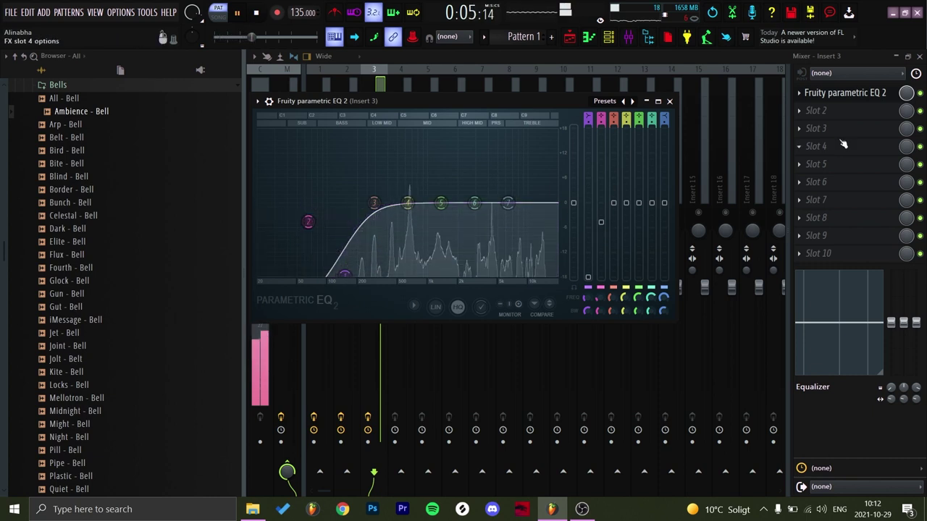
- Add ValhallaVintageVerb to Insert 3 with 9.2% mix and 2.29 s decay
click(816, 111)
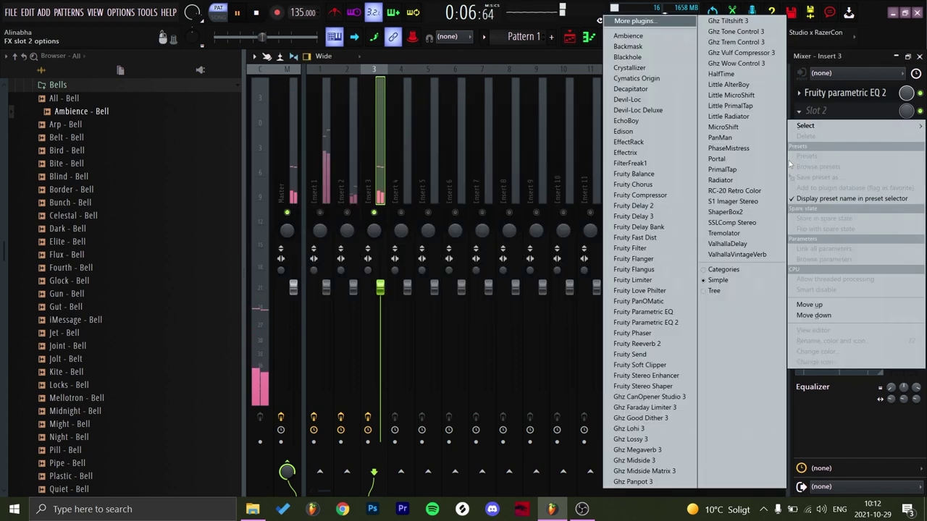
click(736, 255)
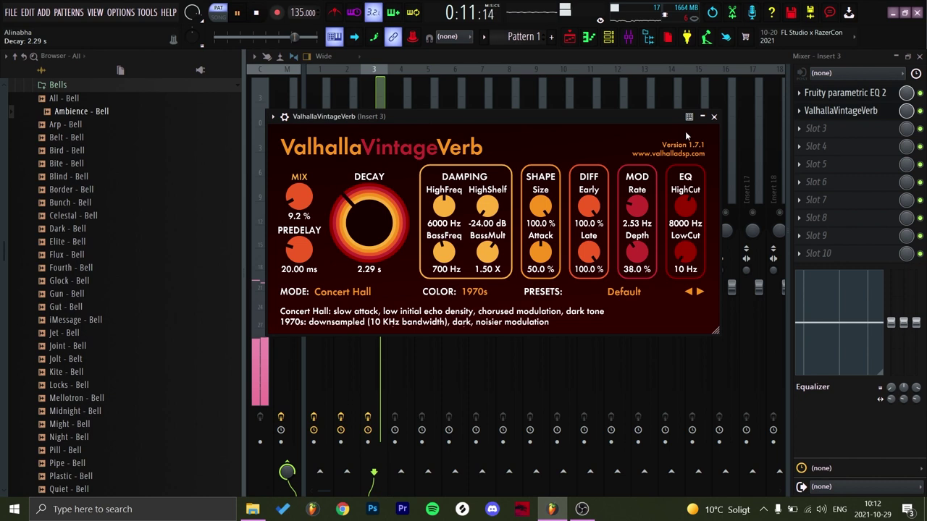
click(714, 117)
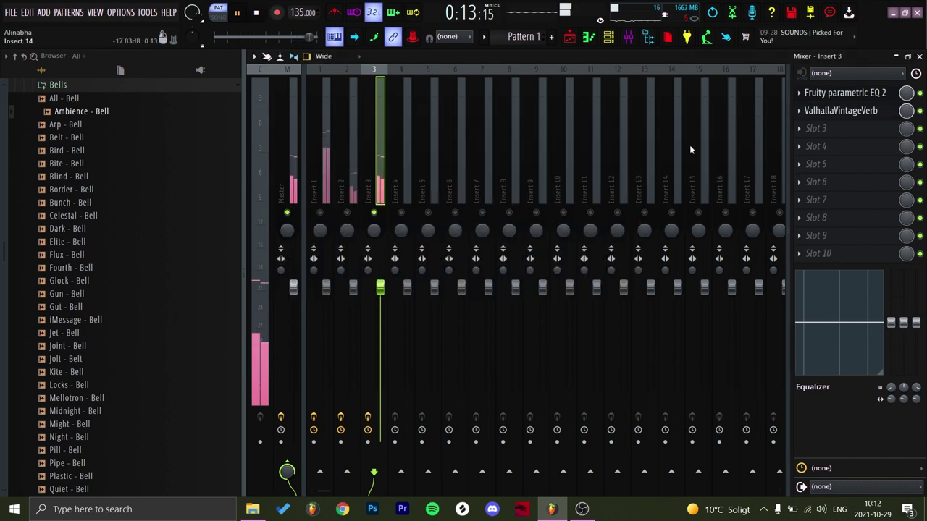
- Add RC-20 Retro Color to Insert 3 with the Vinyl 1 preset and adjust its effect amounts
click(827, 128)
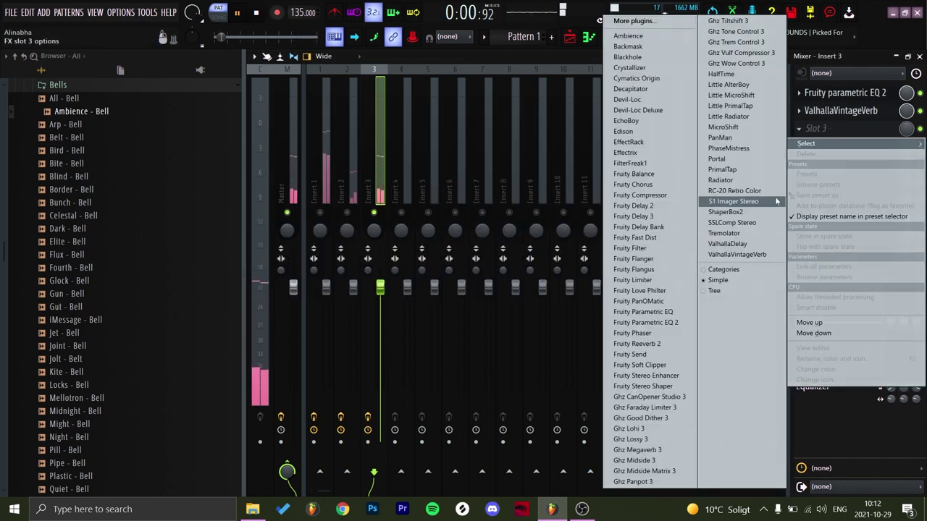
click(745, 194)
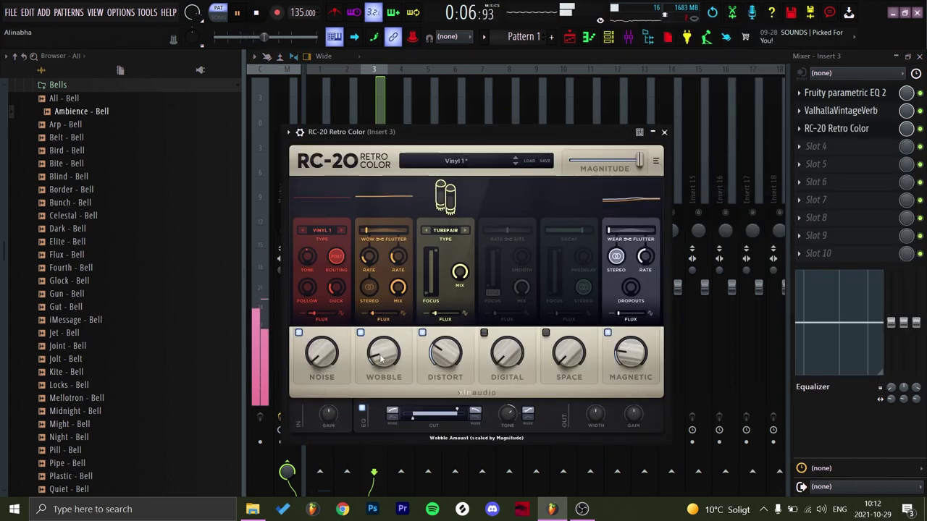
click(665, 134)
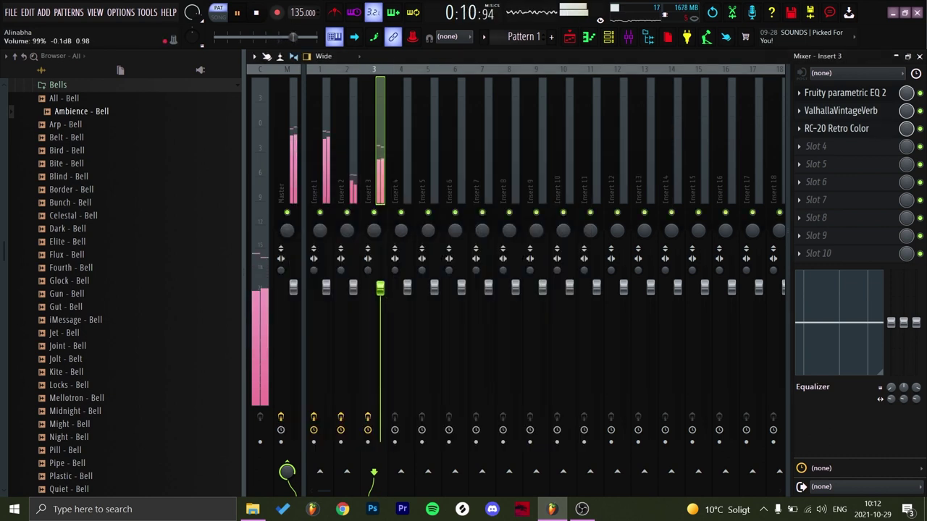
- Lower Insert 3's volume to -2.1 dB, trim Insert 2 slightly and leave the mixer
click(353, 288)
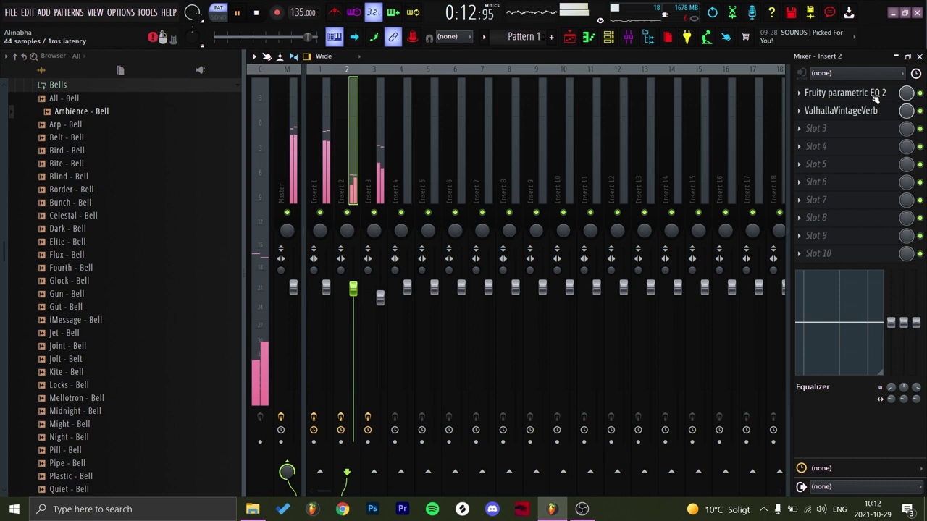
click(380, 297)
click(326, 288)
click(380, 299)
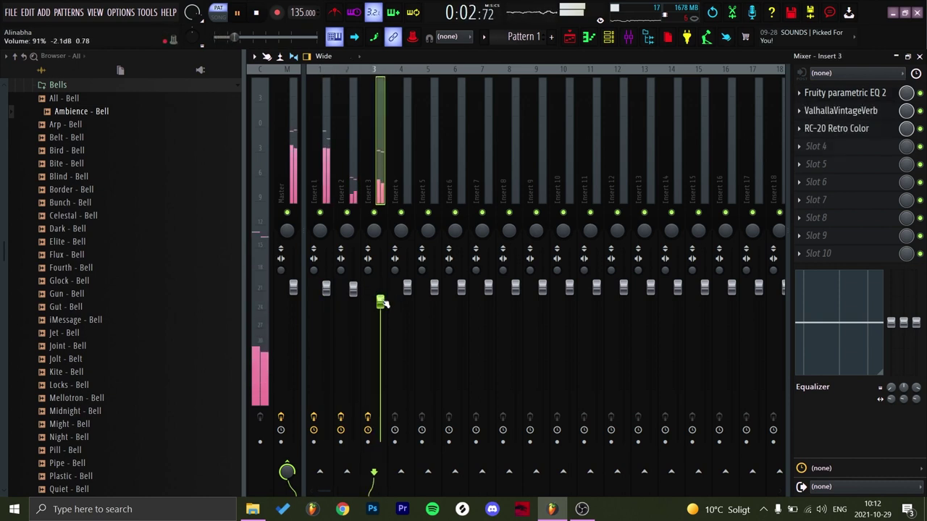
click(919, 56)
- Load a Kalimba in a new Kontakt #5 channel on Insert 3 with the harp melody's notes and mute Kontakt #3
click(702, 152)
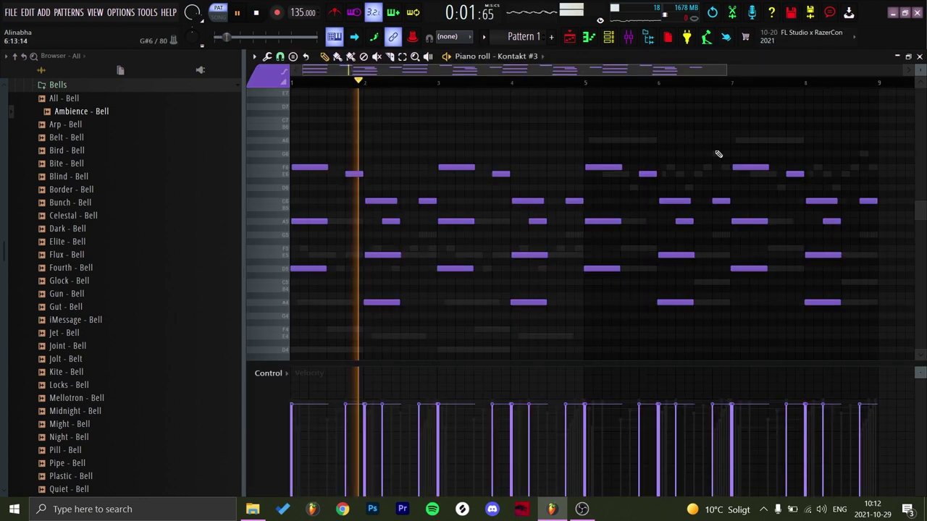
scroll(484, 210, down, 1)
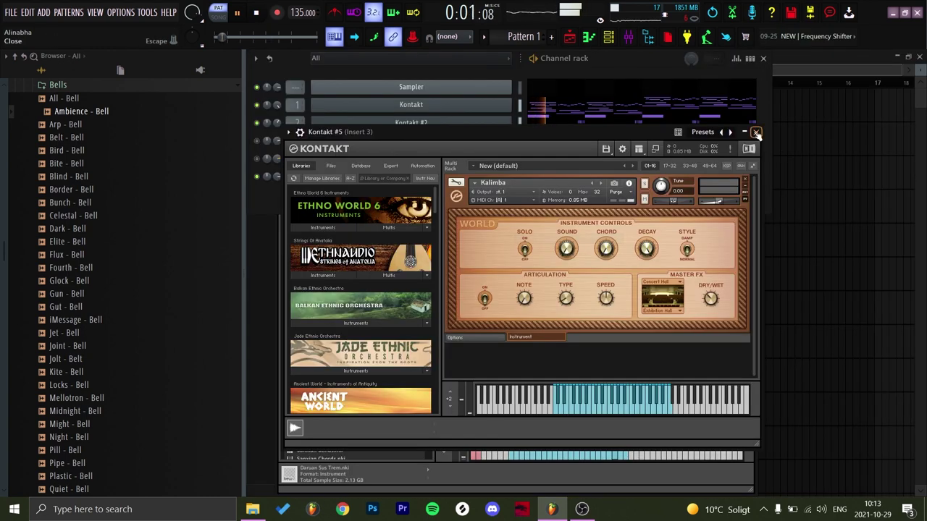
click(756, 133)
key(space)
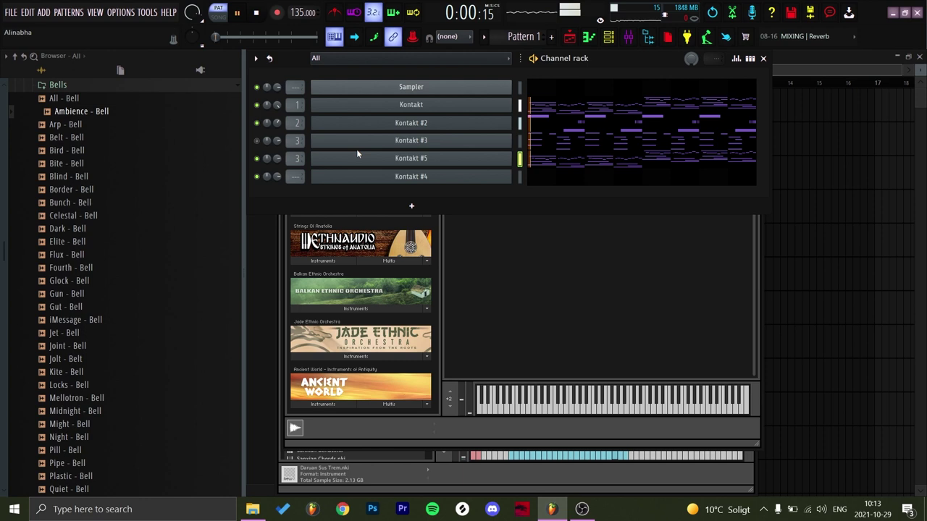
- Raise the whole Kontakt #5 melody by one octave and play it back
click(552, 158)
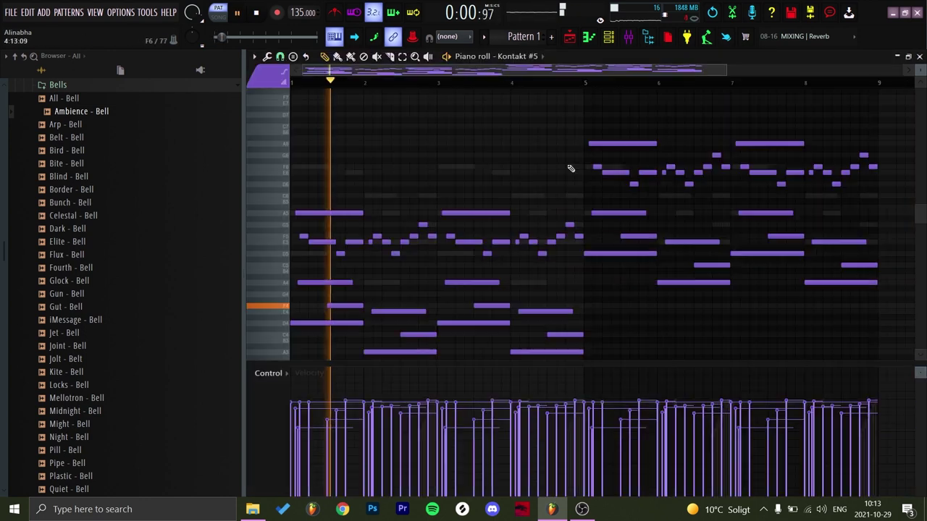
scroll(571, 168, down, 2)
key(space)
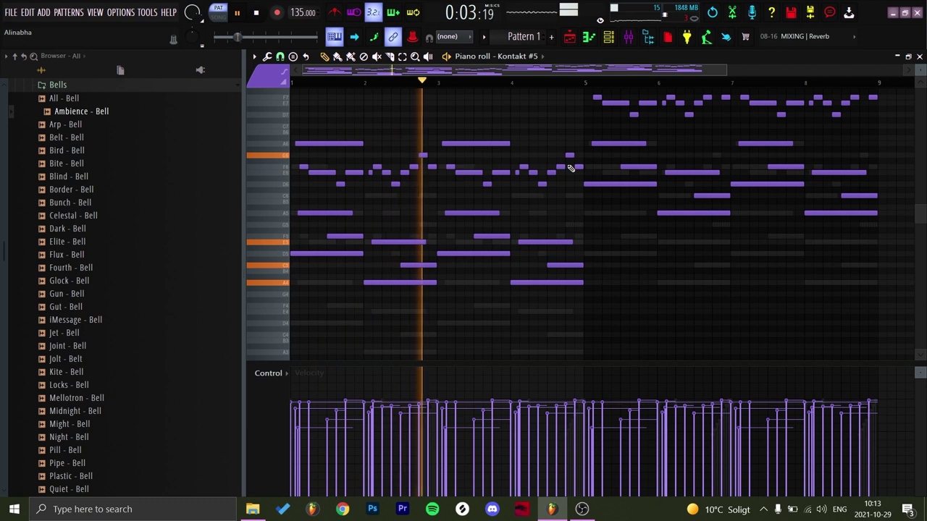
- Select the Kontakt #5 notes in bars 5 to 8 and transpose them down by one octave
scroll(637, 215, up, 2)
drag(610, 181, 887, 193)
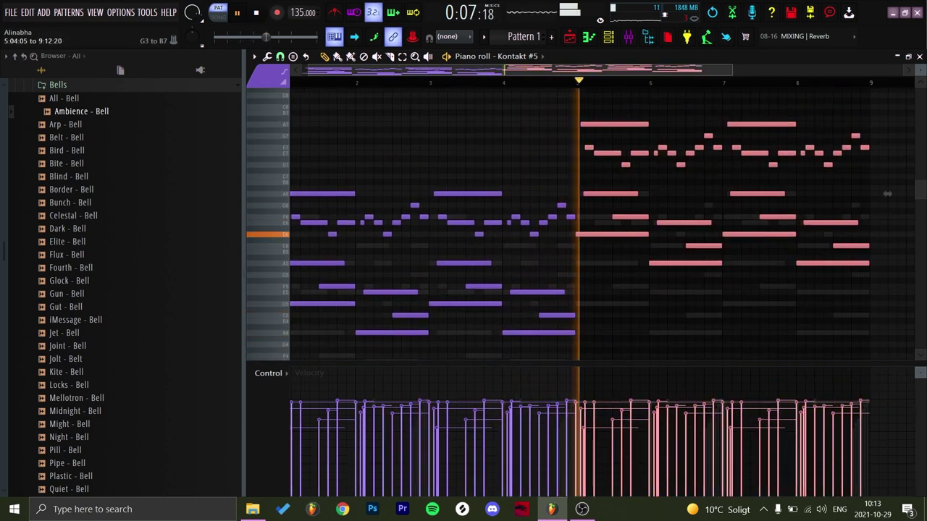
key(ctrl+Down)
click(747, 157)
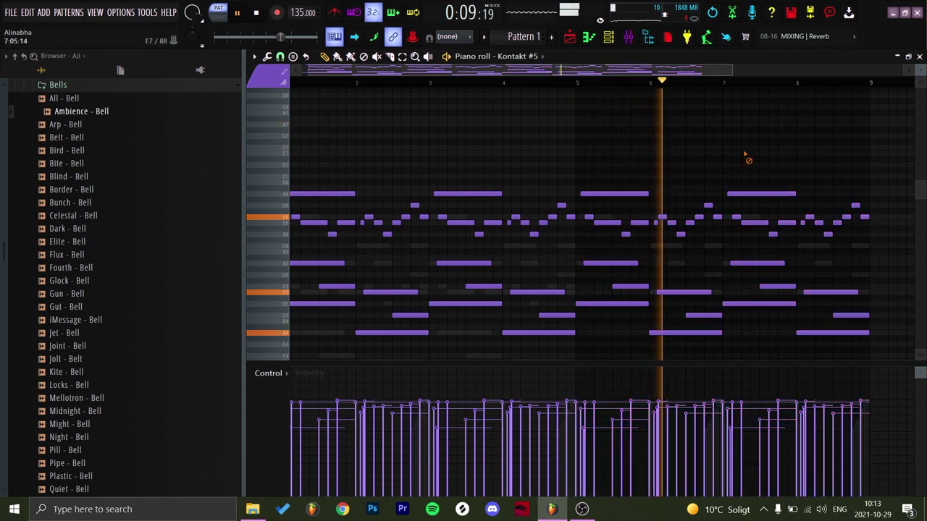
scroll(746, 155, down, 2)
scroll(761, 285, down, 1)
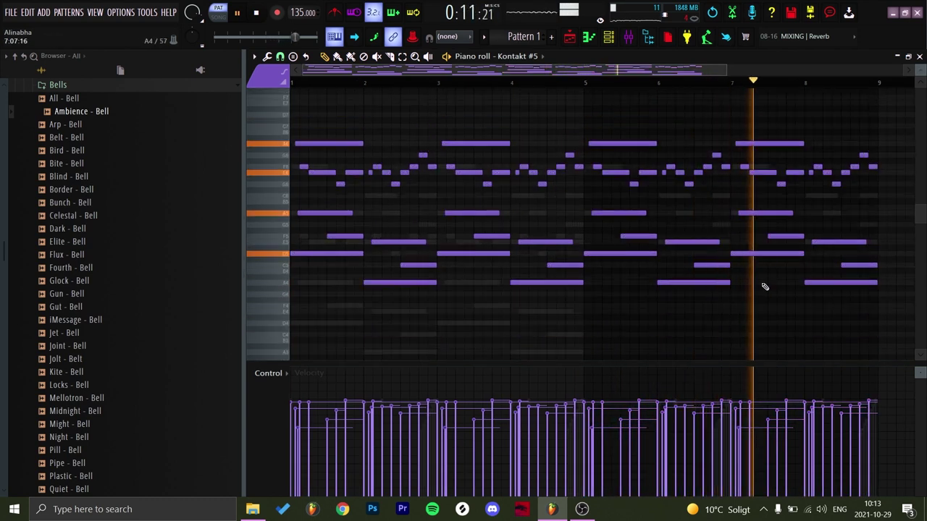
- Delete the long A5 and E5 middle notes throughout the Kontakt #3 part and play the pattern back
key(F7)
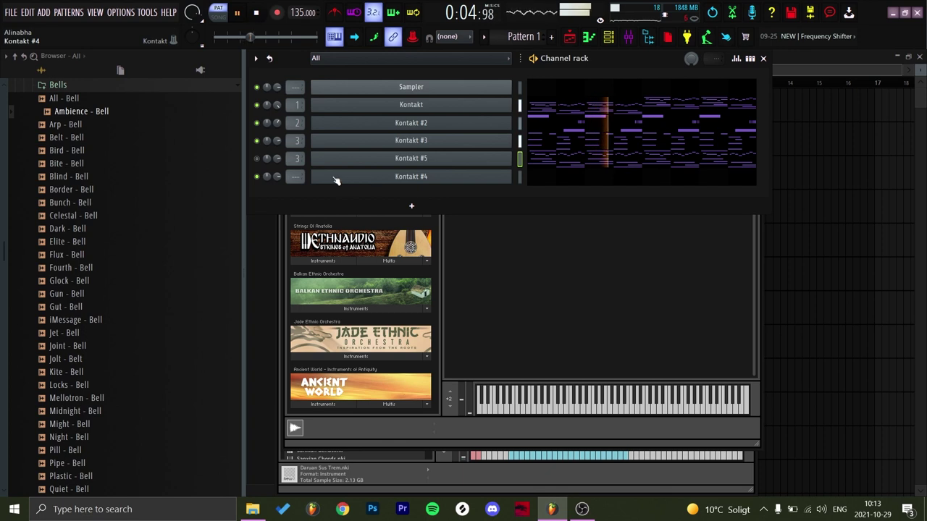
click(556, 148)
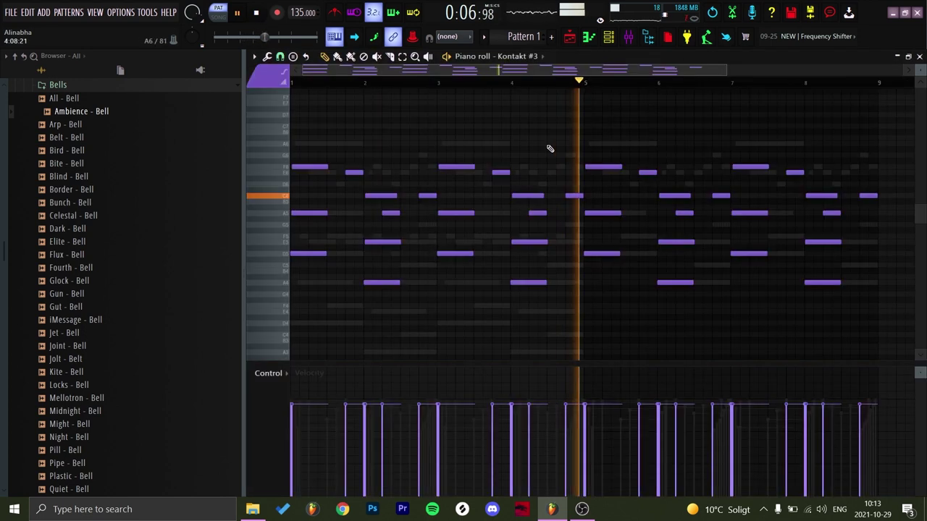
key(space)
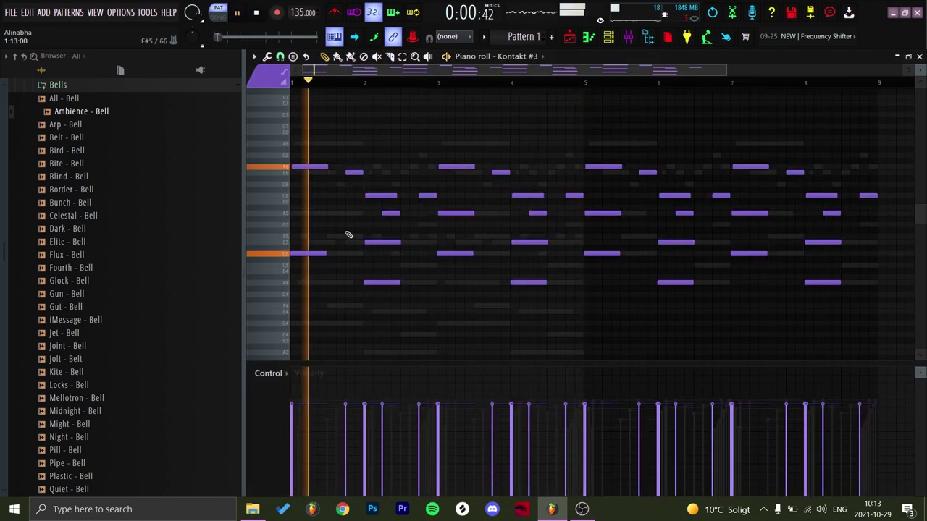
right_click(395, 242)
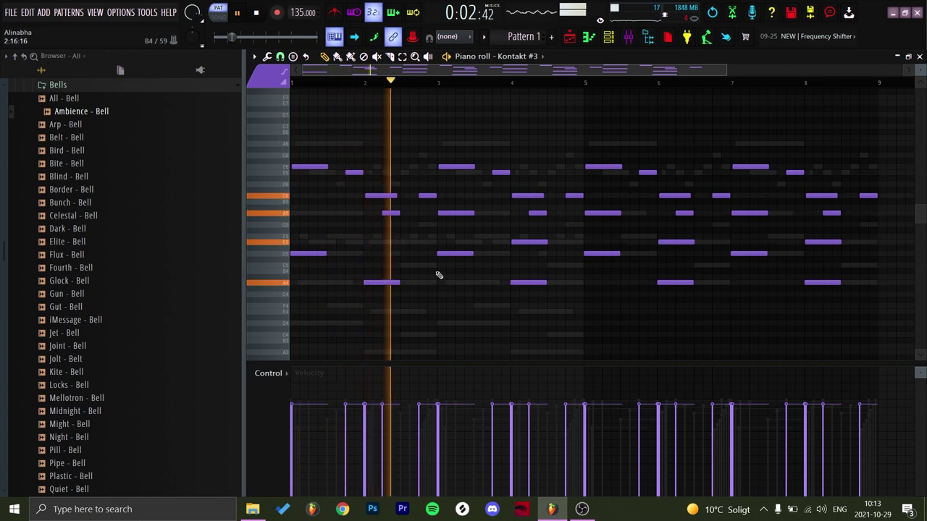
right_click(536, 241)
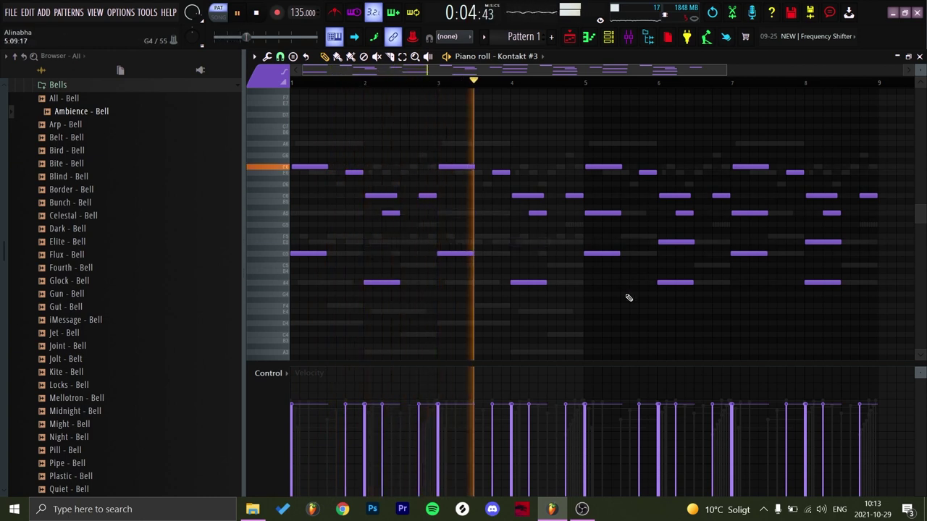
right_click(603, 212)
right_click(676, 241)
right_click(750, 212)
right_click(822, 241)
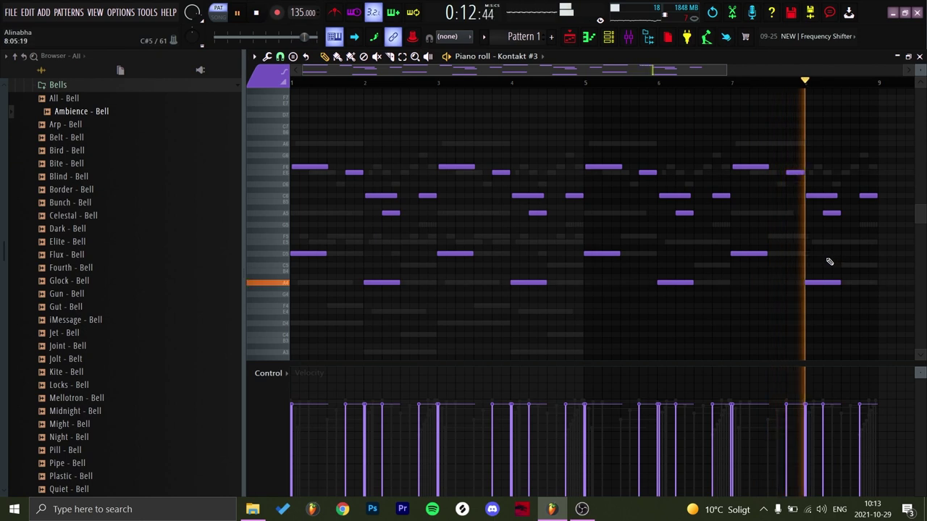
key(space)
key(space)
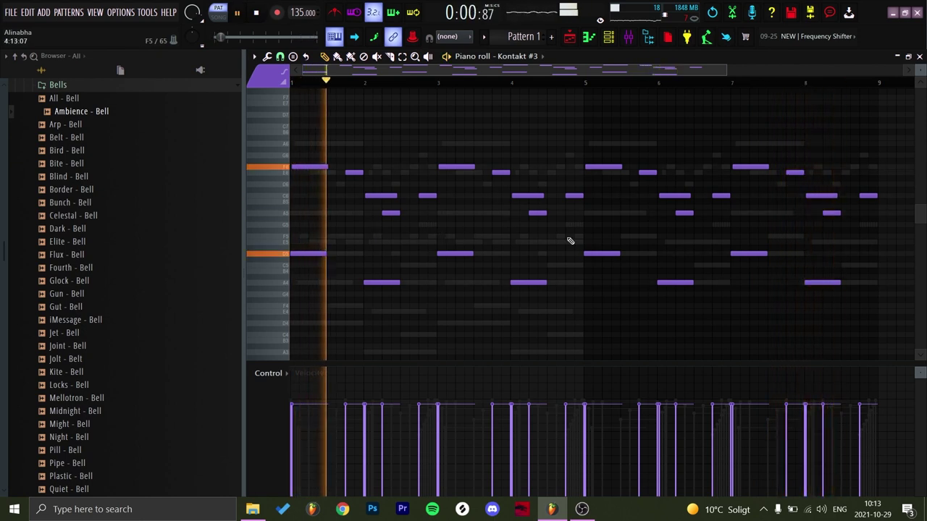
- Restore the deleted Kontakt #3 notes, try raising the first A5 an octave without the first F6 and E5, and play it back
key(space)
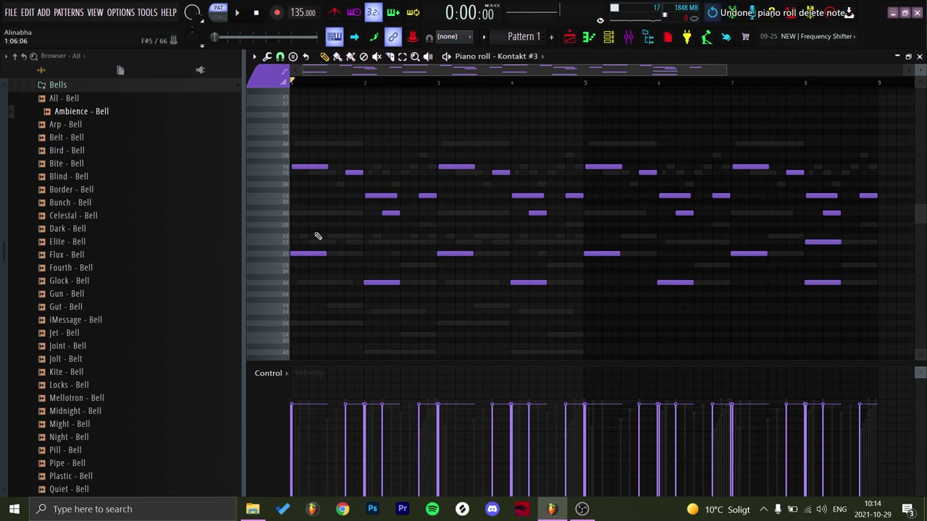
key(ctrl+alt+z)
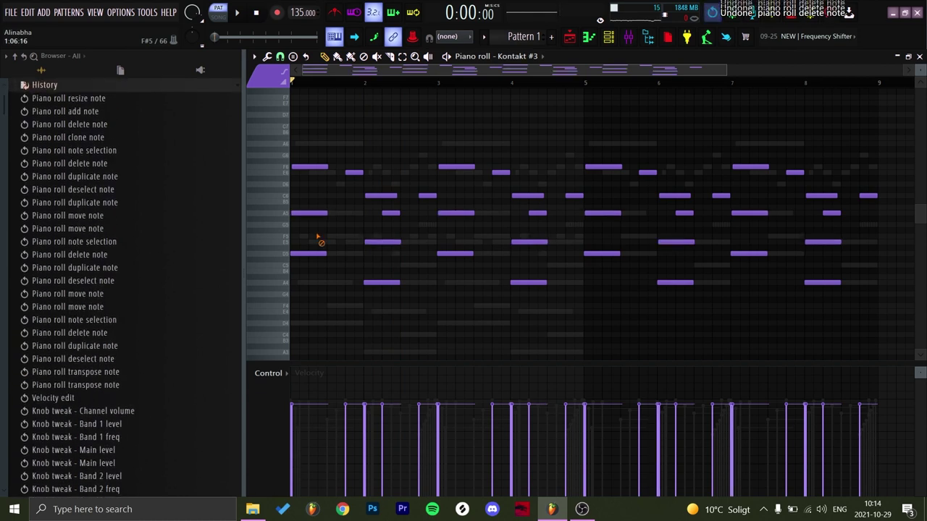
right_click(313, 165)
key(space)
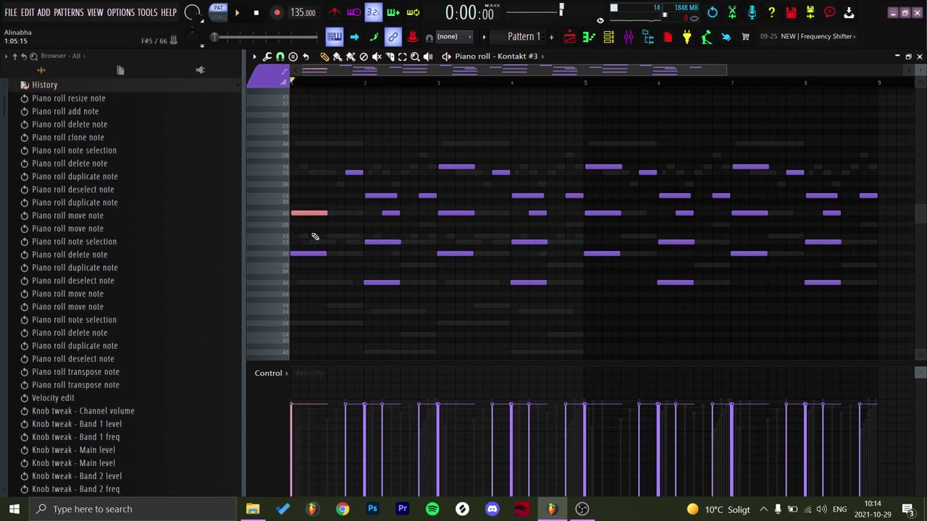
key(space)
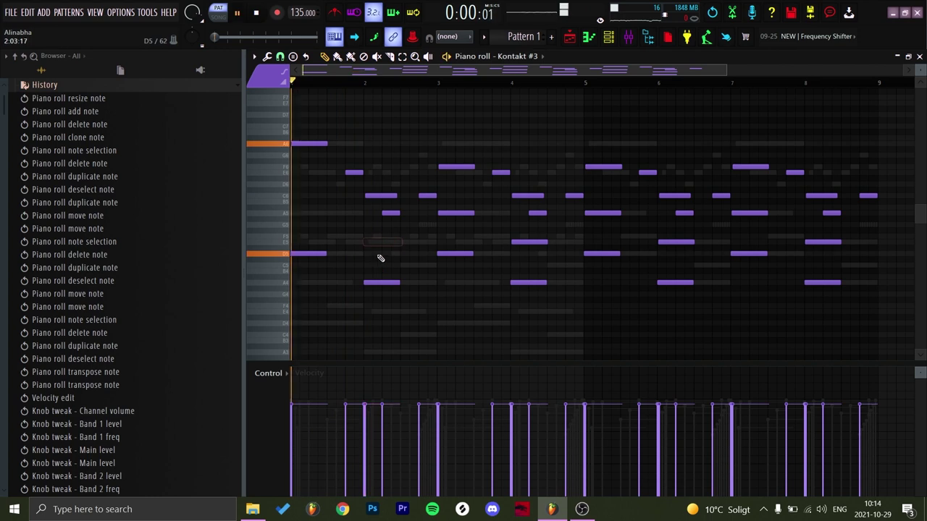
scroll(476, 313, up, 2)
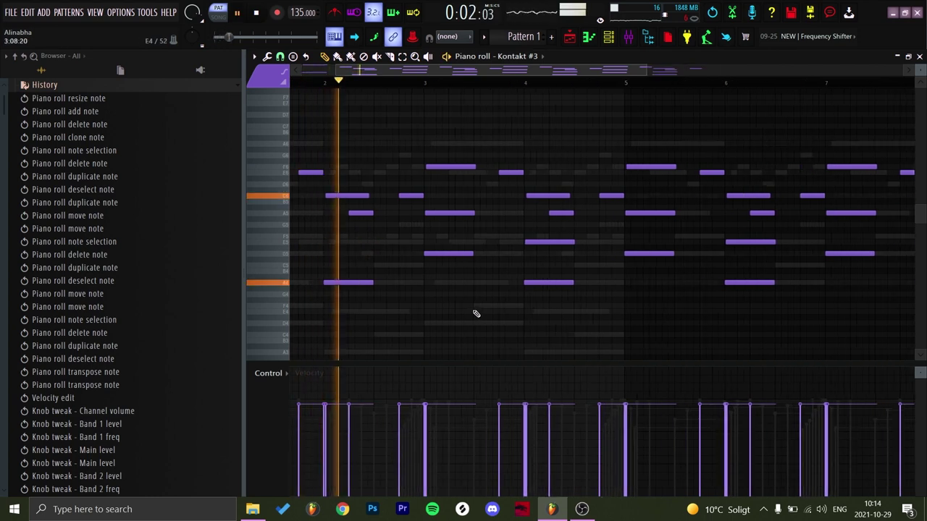
scroll(474, 314, down, 2)
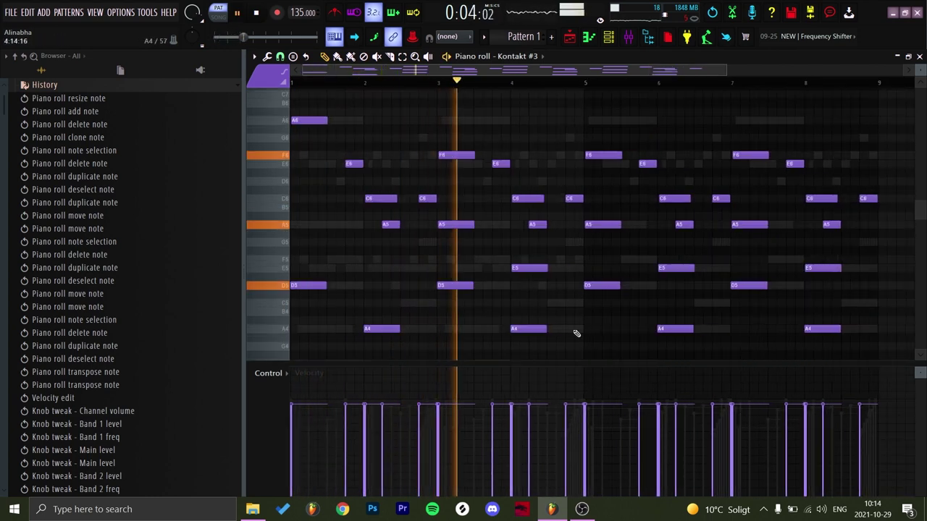
- Revert the trial edits, delete the long A5 and E5 notes in bars 1 to 4 of Kontakt #3, and duplicate those bars into bars 5 to 8
click(114, 116)
scroll(114, 116, down, 2)
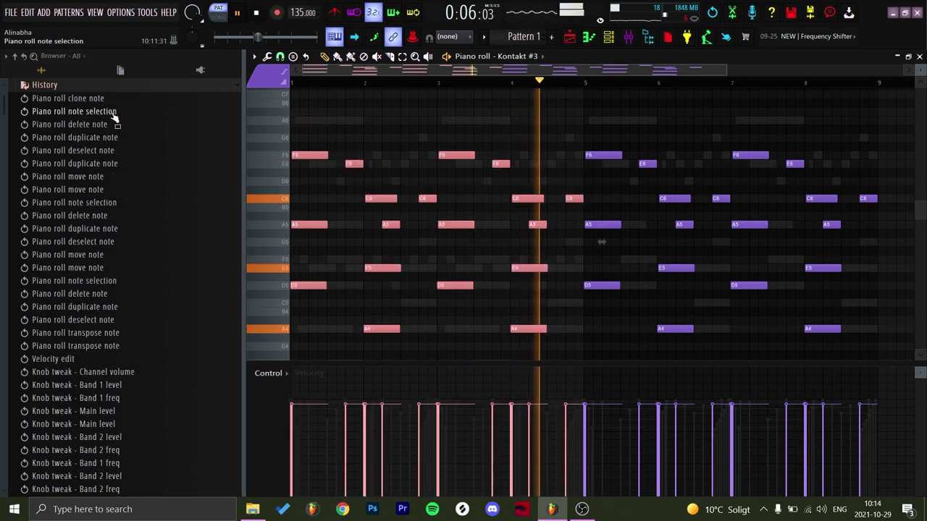
key(space)
key(ctrl+z)
key(ctrl+z)
key(ctrl+z)
key(ctrl+z)
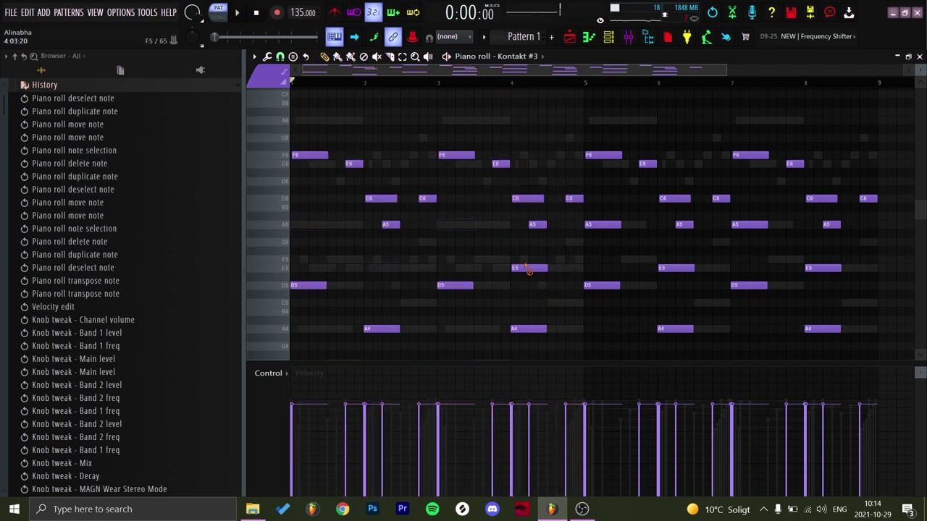
key(ctrl+z)
key(space)
key(ctrl+z)
key(ctrl+z)
key(ctrl+z)
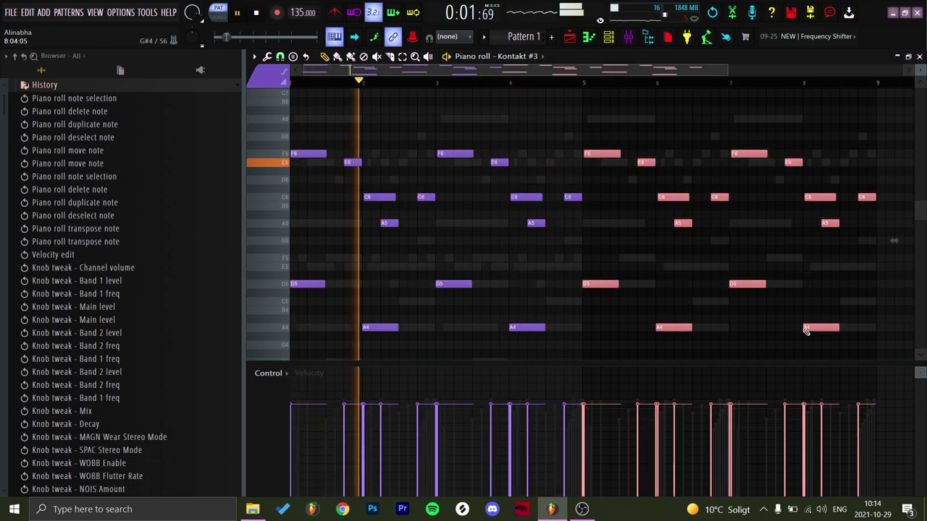
- Check the Kontakt #5 notes, reopen Kontakt #3's notes, and undo and redo the last duplication
click(920, 57)
click(658, 182)
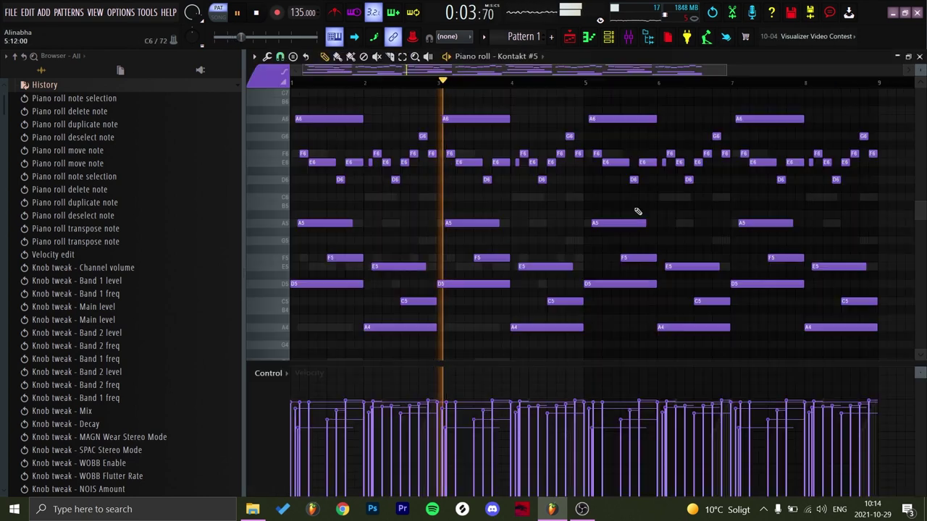
click(609, 37)
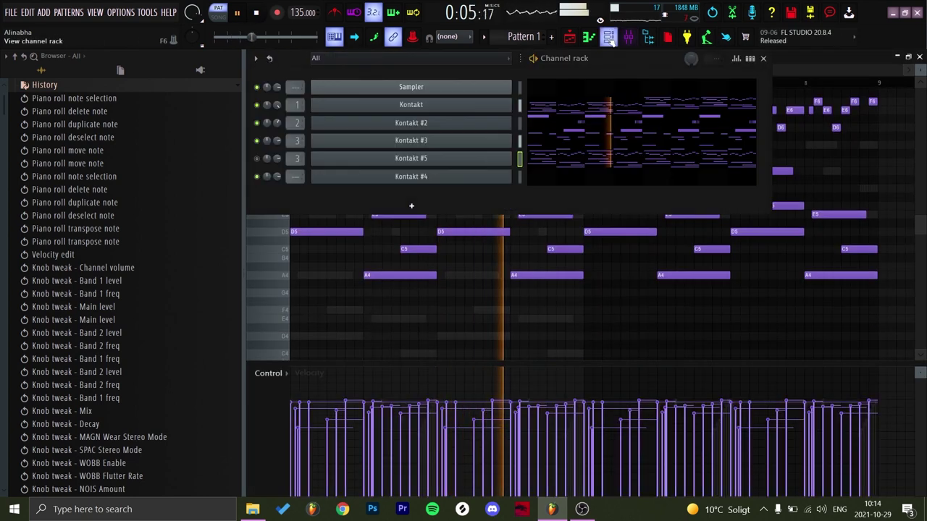
click(579, 147)
key(ctrl+z)
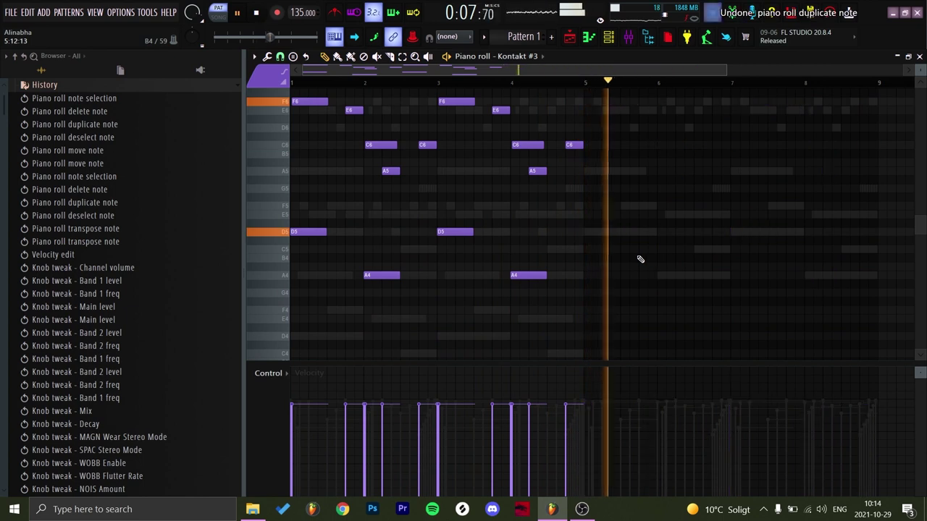
key(ctrl+z)
- Select Kontakt #3's low D5 and A4 notes across all eight bars, slightly lower their velocity, and return to the channel rack
mouse_move(869, 289)
mouse_down()
mouse_move(749, 300)
mouse_move(244, 227)
mouse_up()
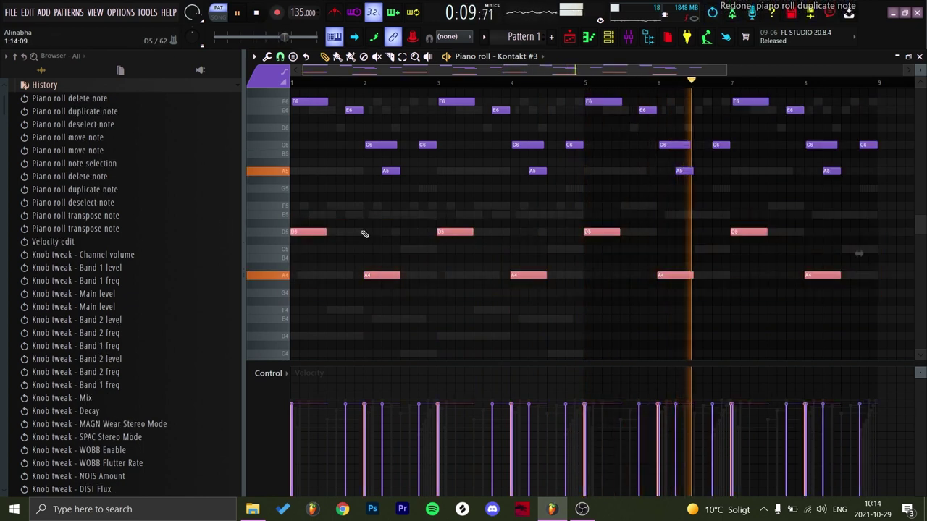
scroll(482, 237, down, 2)
click(482, 237)
scroll(482, 238, up, 5)
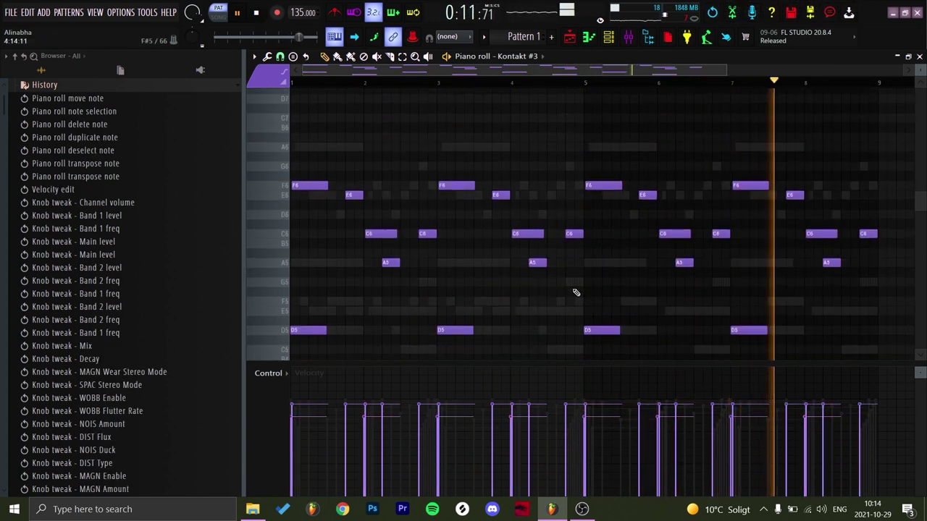
scroll(727, 264, down, 2)
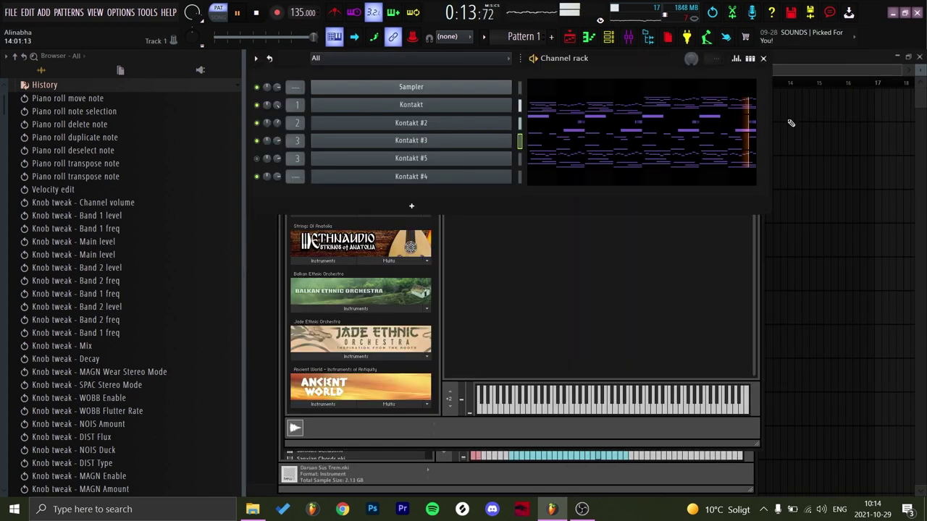